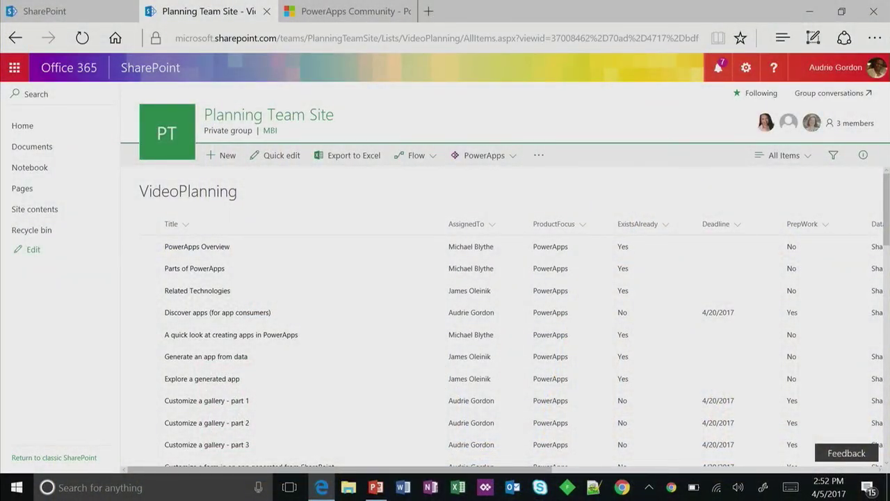
- Review the VideoPlanning list's columns and the available column types without adding any
scroll(626, 338, "right", 5)
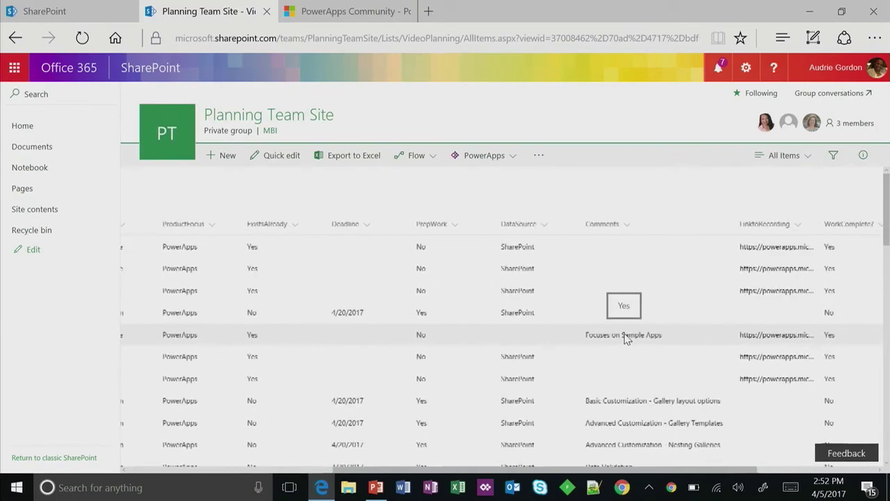
scroll(626, 338, "right", 3)
scroll(626, 338, "left", 8)
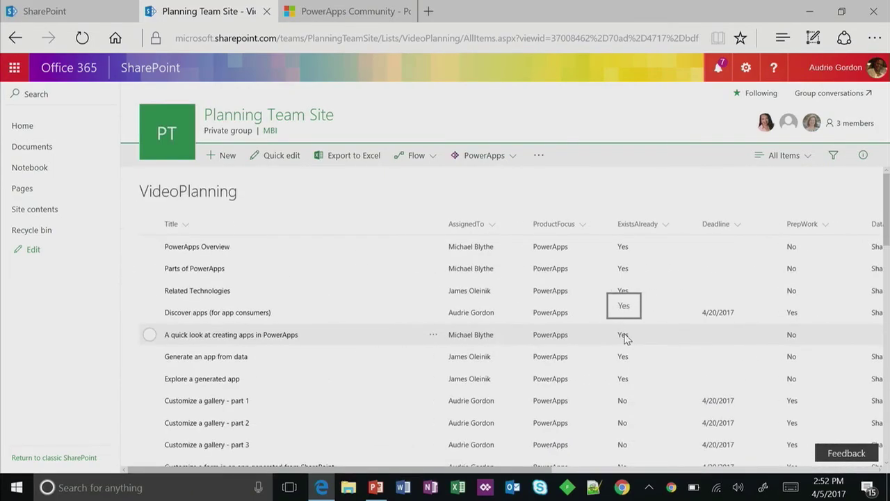
scroll(626, 338, "right", 7)
scroll(626, 338, "left", 7)
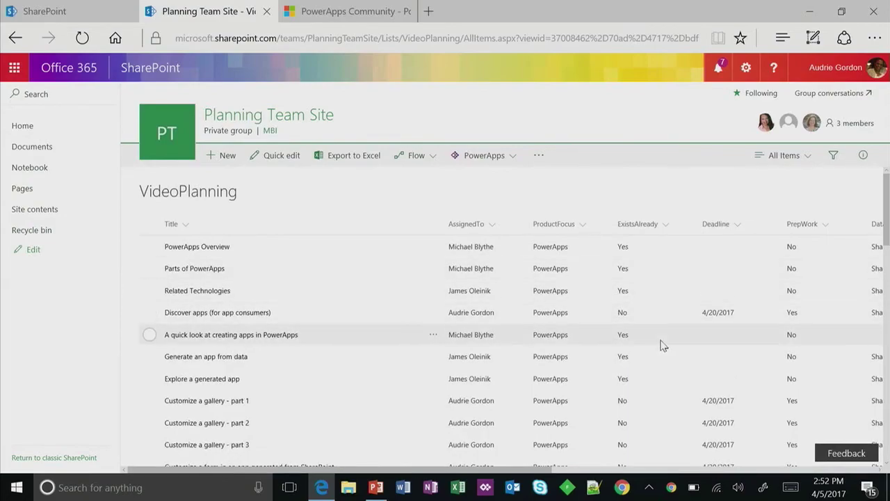
scroll(662, 345, "right", 8)
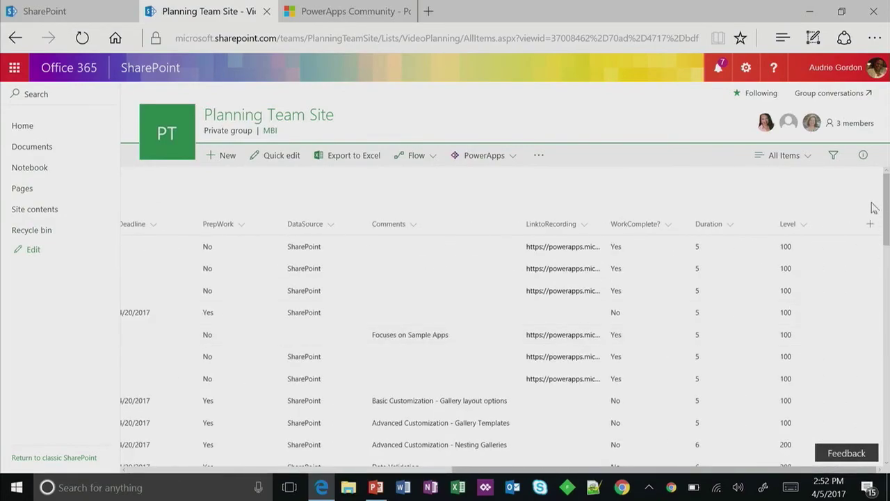
left_click(869, 225)
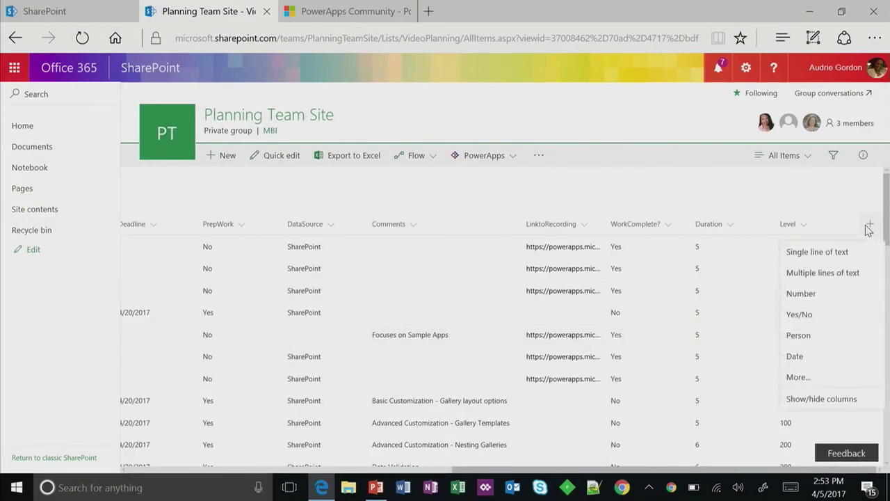
left_click(833, 205)
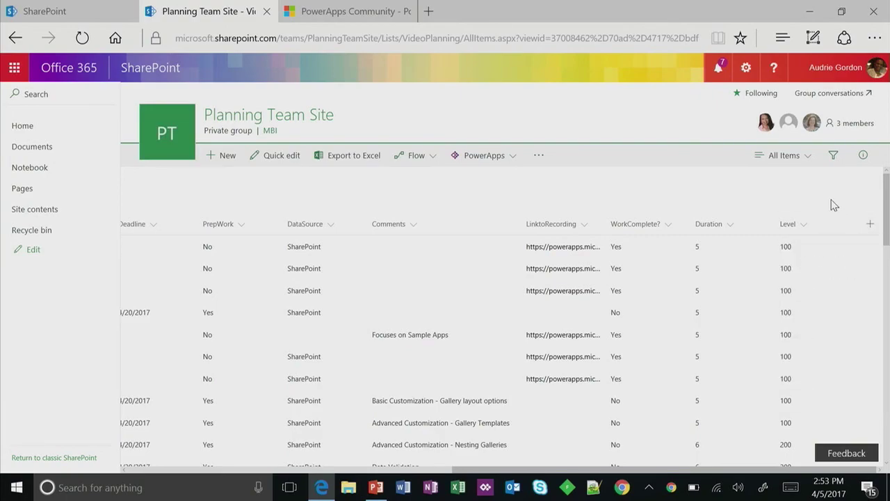
scroll(834, 205, "left", 8)
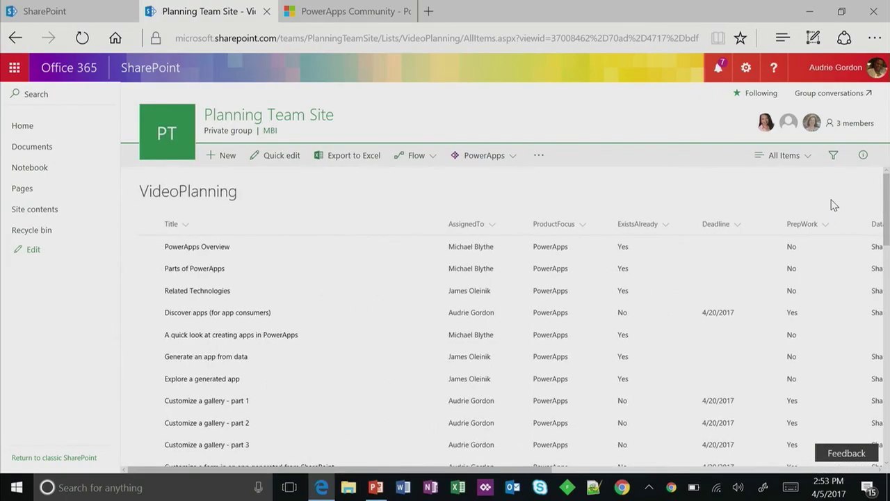
scroll(834, 206, "down", 5)
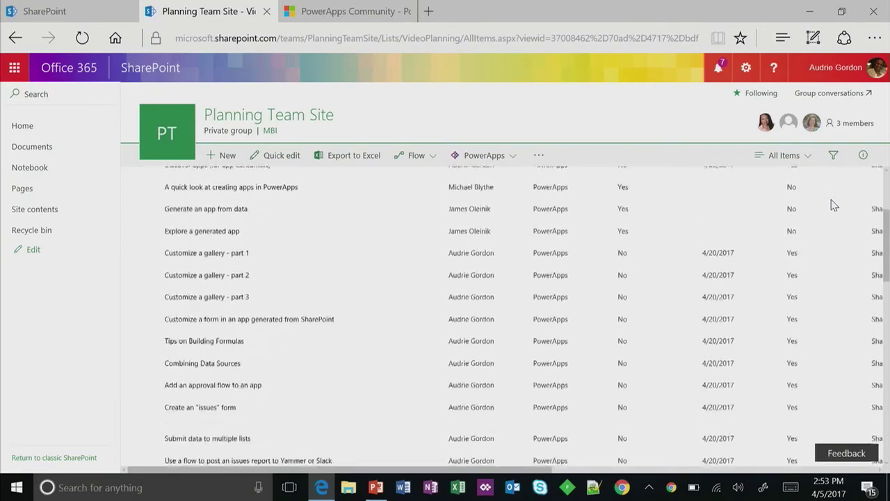
scroll(834, 205, "up", 5)
scroll(834, 205, "right", 8)
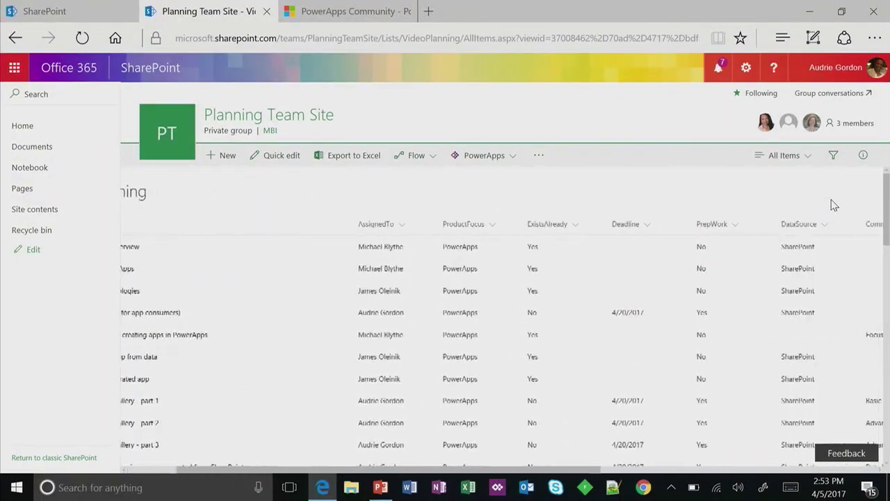
scroll(834, 205, "right", 6)
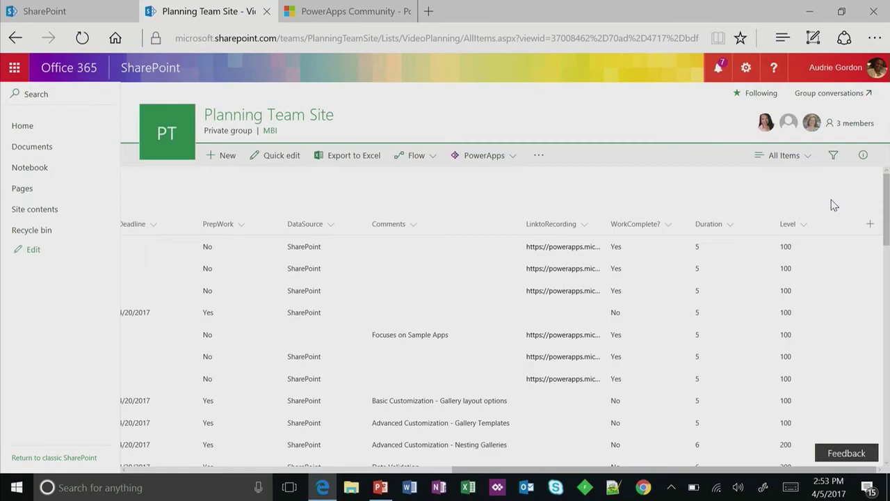
scroll(833, 205, "left", 12)
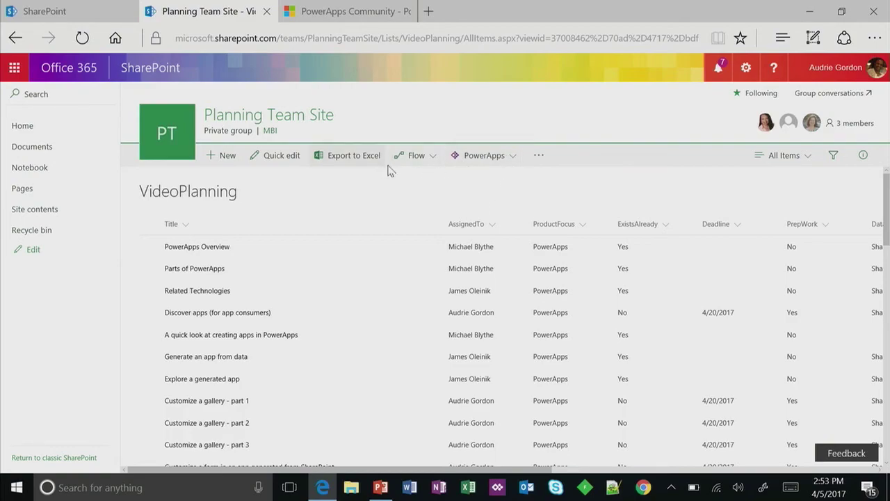
- Create a PowerApps app from the VideoPlanning list named 'Video Plans'
left_click(510, 165)
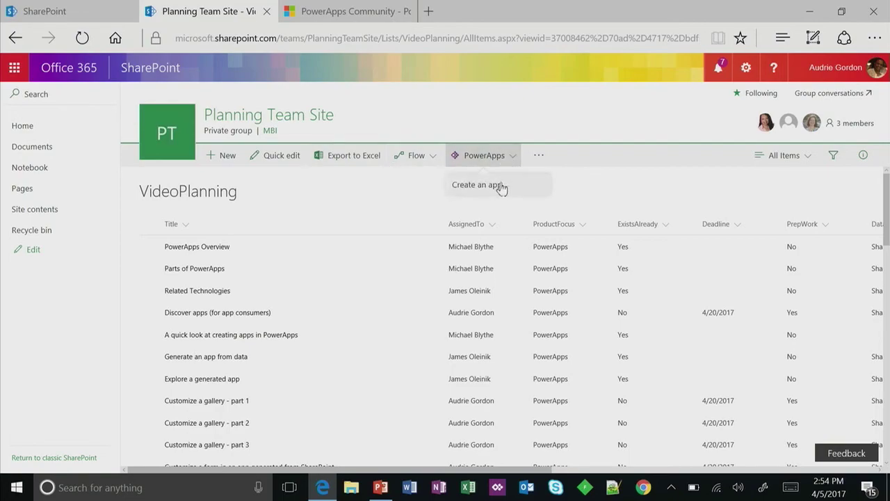
left_click(501, 186)
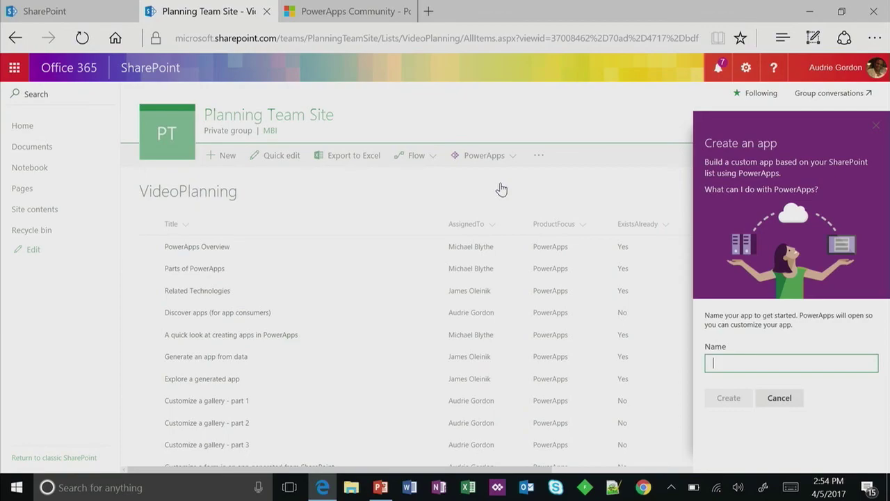
type("Video Plan ")
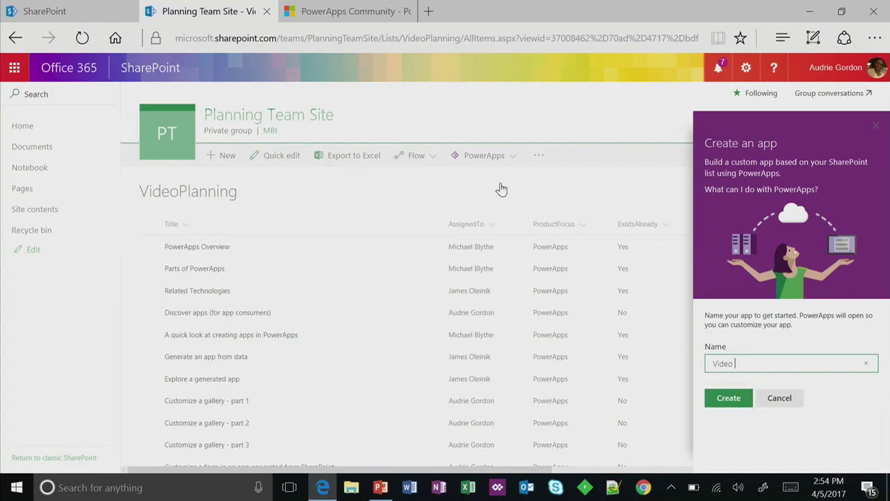
type("ning")
key("BackSpace")
key("BackSpace")
key("BackSpace")
key("BackSpace")
type("s")
left_click(729, 398)
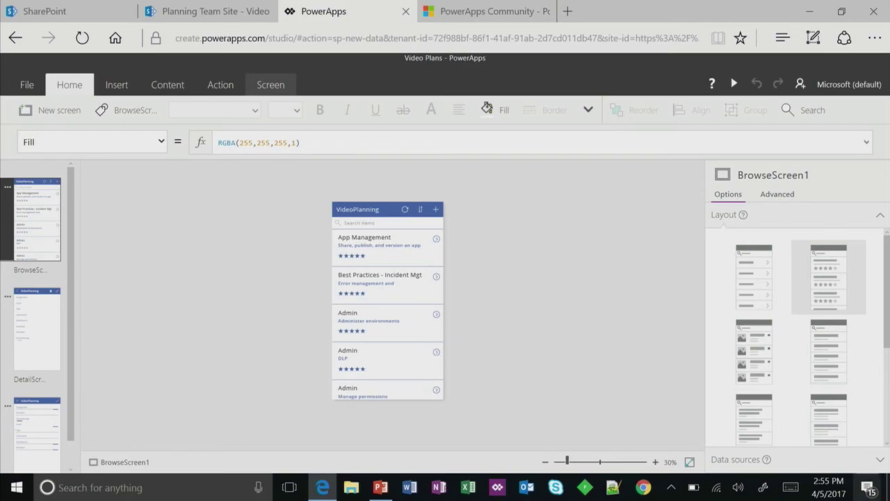
left_click(600, 462)
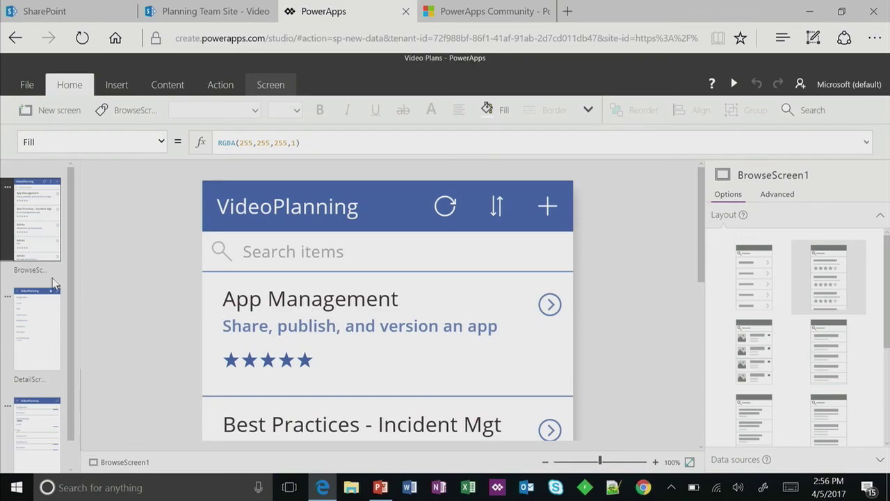
left_click(37, 325)
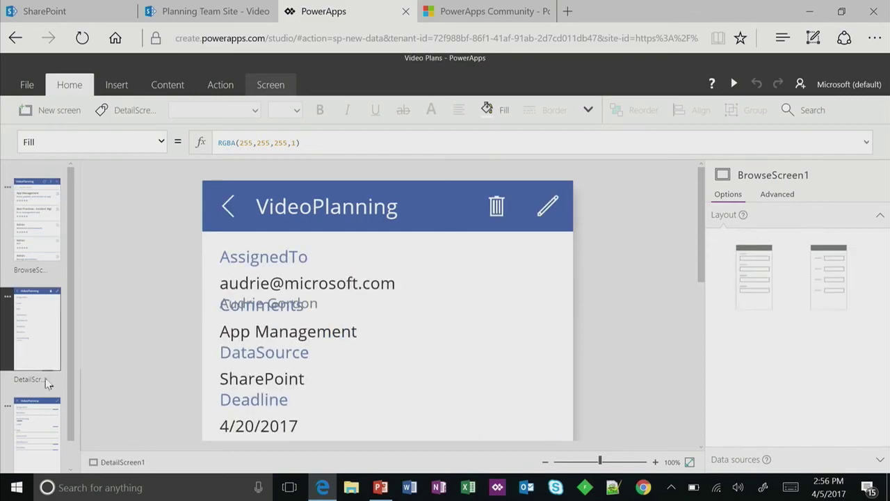
left_click(45, 425)
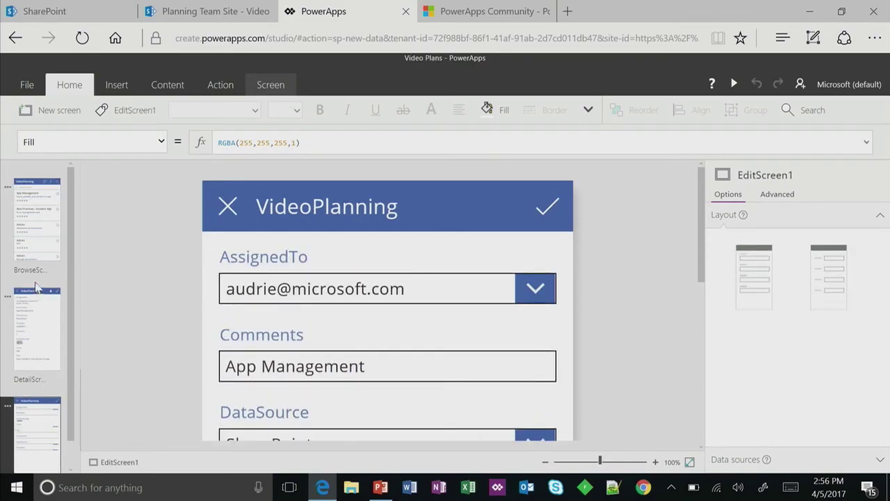
left_click(42, 245)
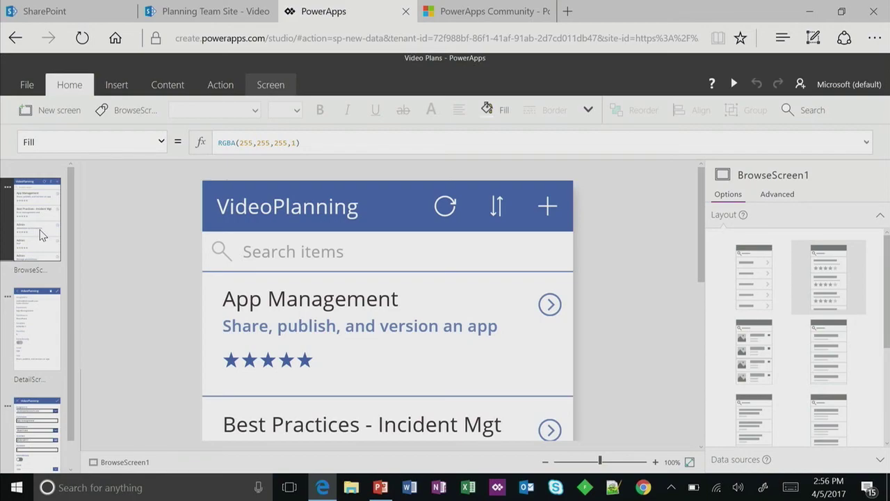
left_click(271, 89)
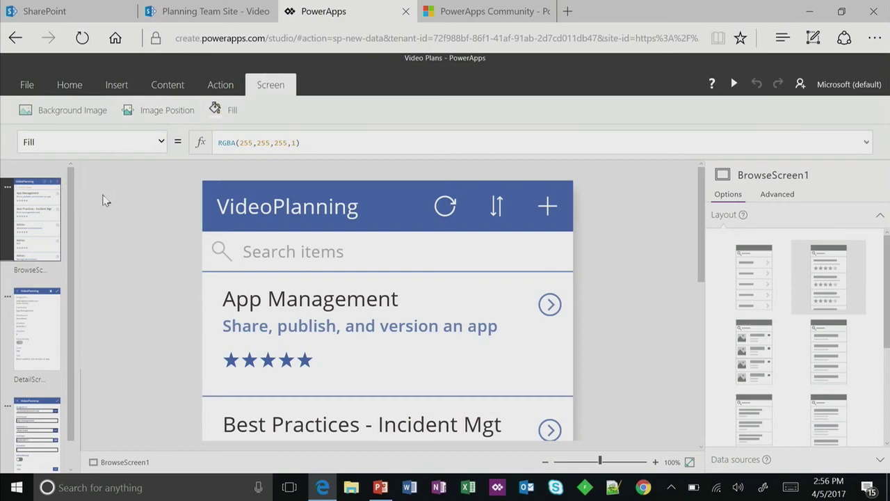
left_click(69, 86)
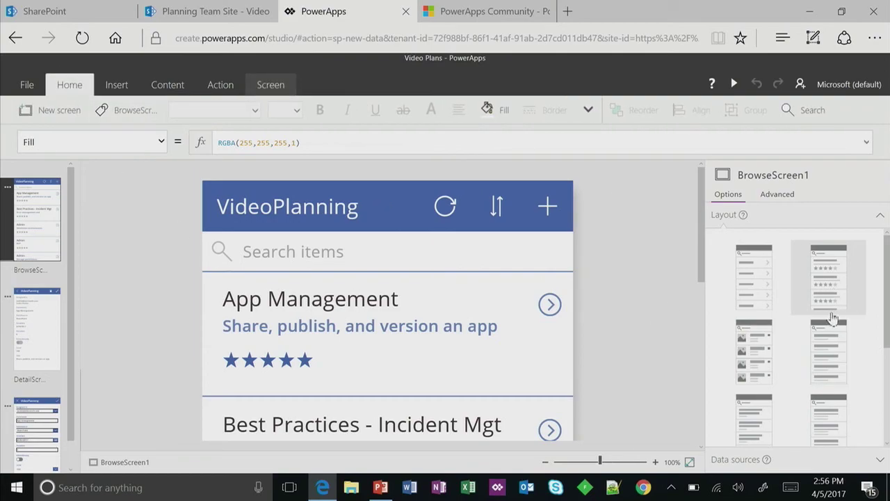
- Apply a title-and-subtitle layout to the browse gallery from the Layout list
scroll(835, 296, "down", 5)
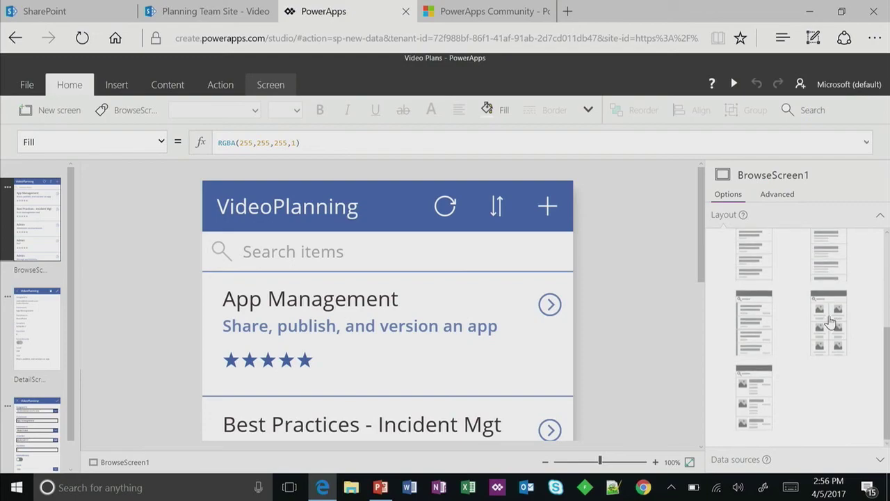
left_click(749, 344)
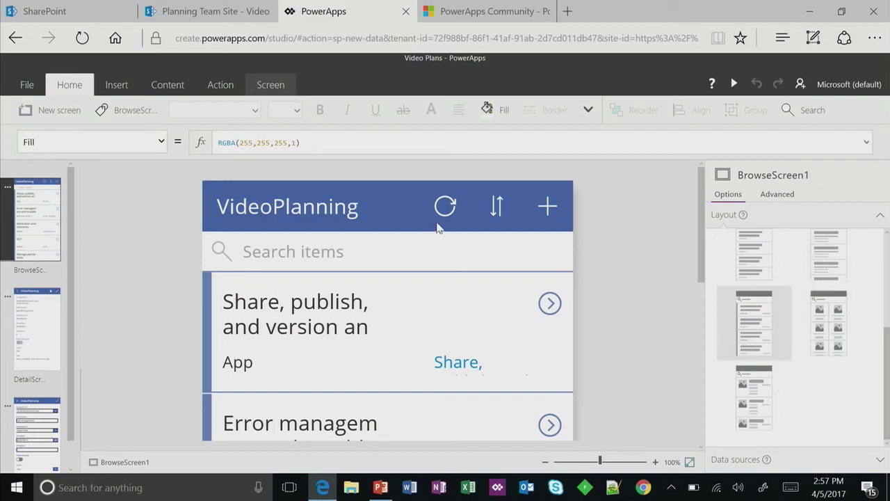
left_click(117, 85)
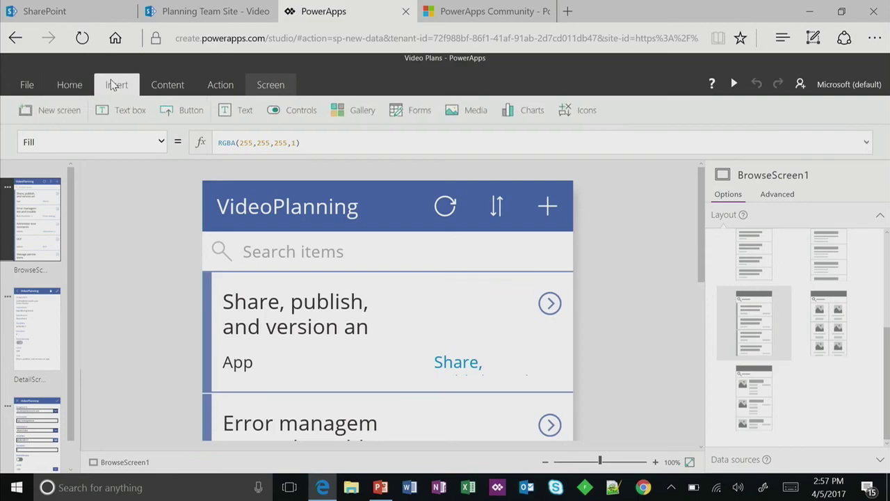
left_click(201, 92)
left_click(177, 84)
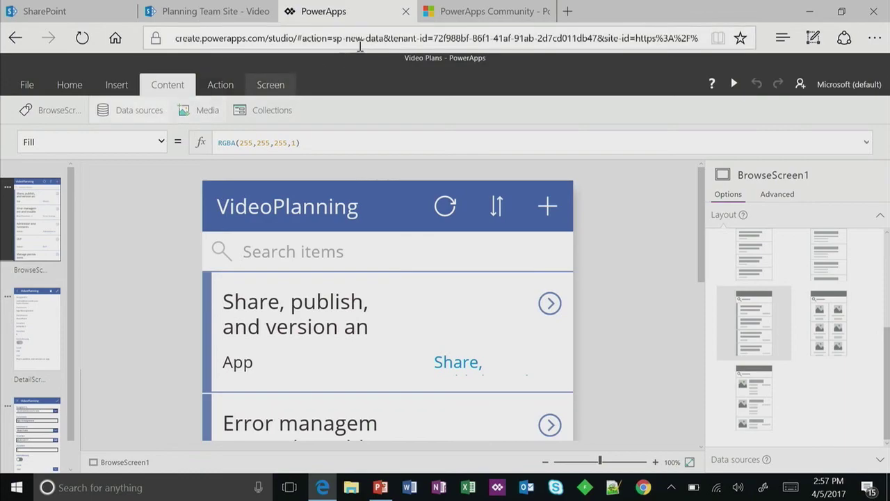
left_click(271, 92)
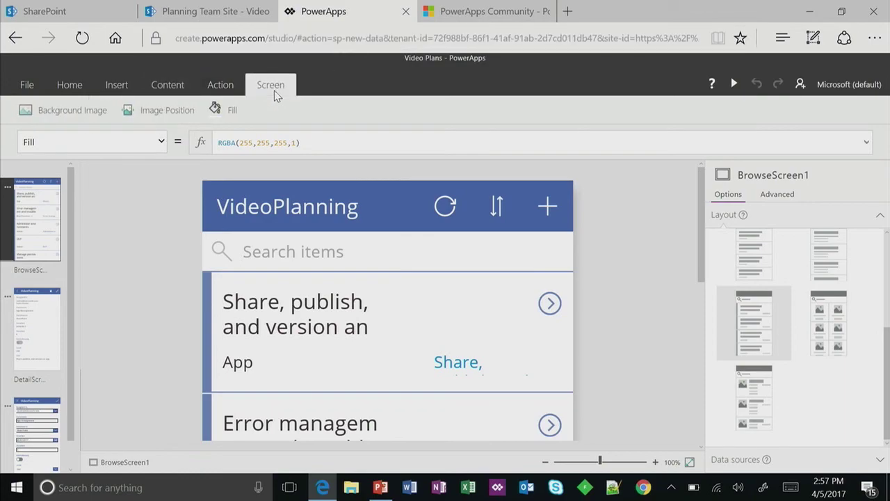
key("Tab")
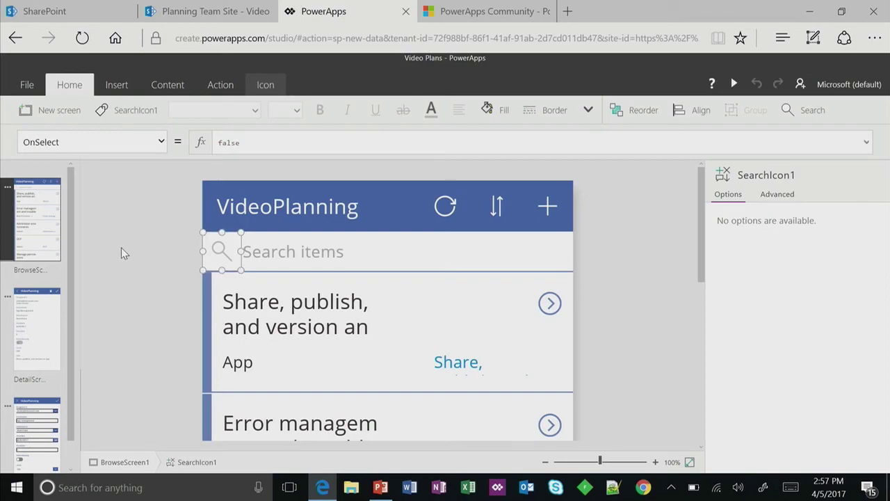
left_click(622, 318)
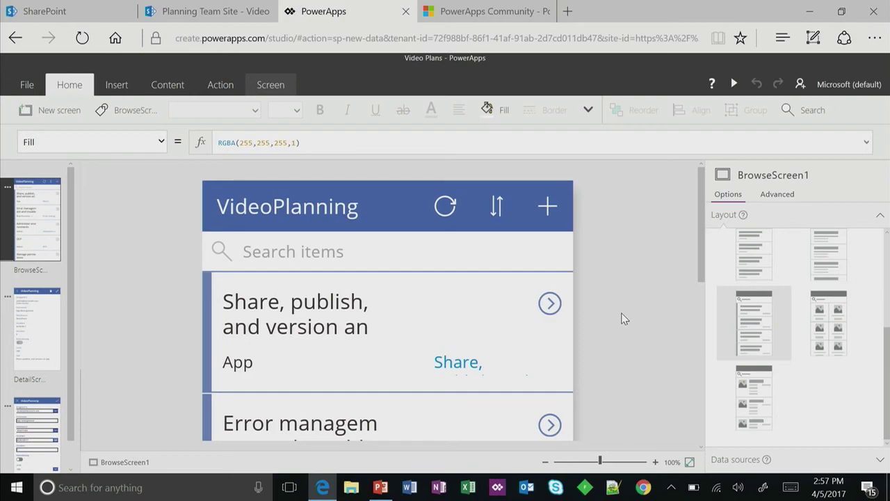
- Set canvas zoom to 59%, widen the Heading1 title label, and check Body1's and Heading1's fields
left_click(267, 329)
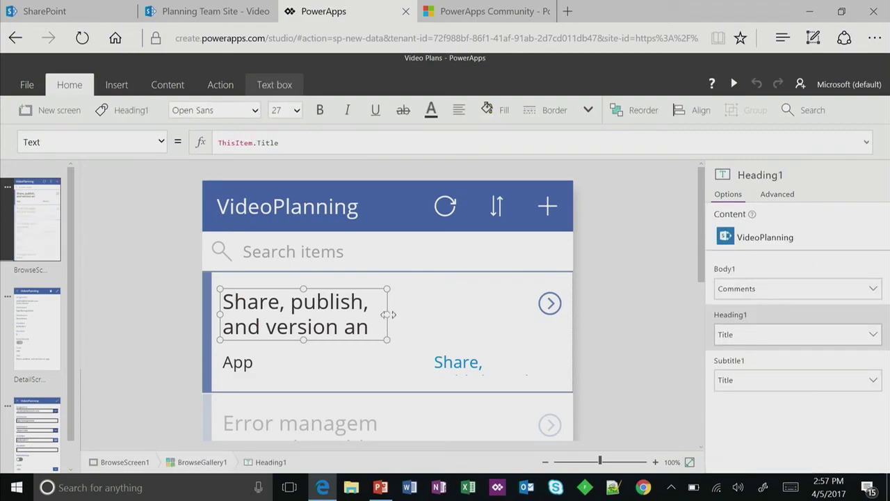
left_click_drag(397, 315, 496, 325)
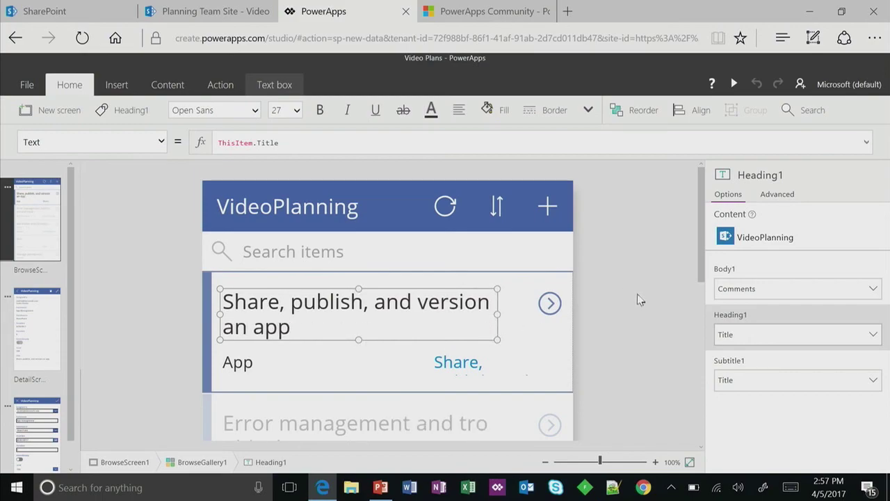
left_click(581, 462)
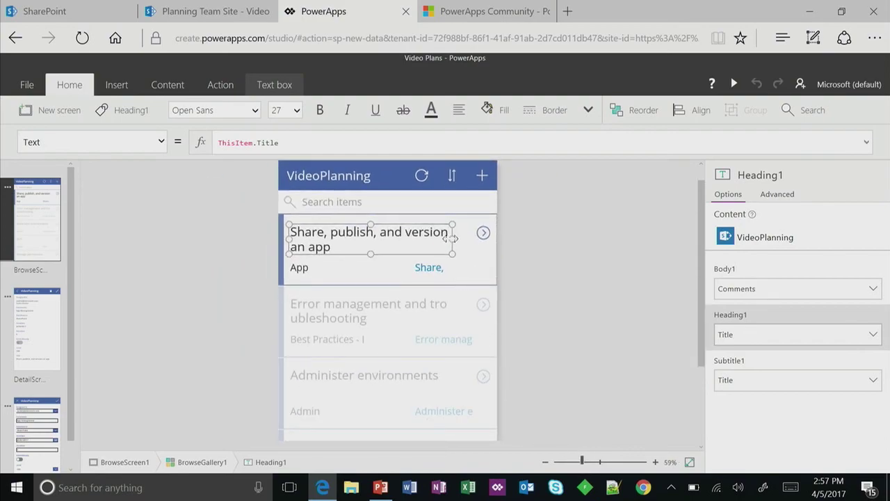
mouse_move(453, 238)
left_mouse_down()
mouse_move(461, 237)
mouse_move(452, 239)
left_mouse_up()
left_click(308, 270)
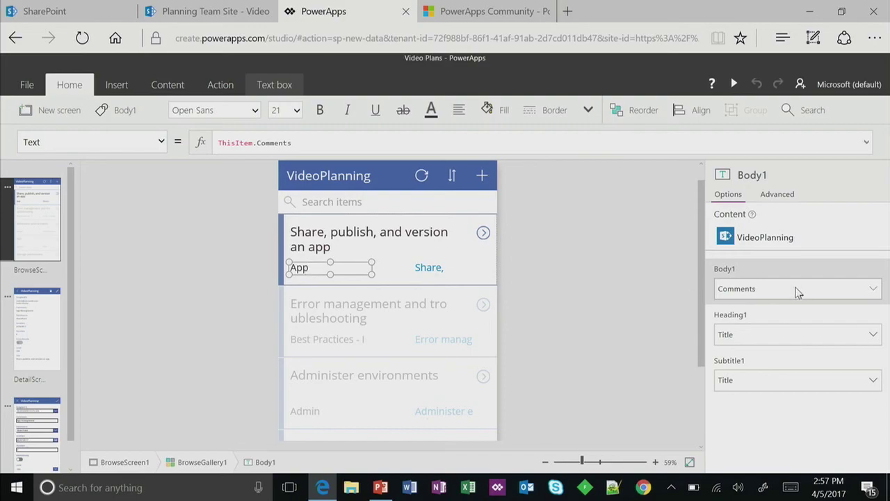
left_click(391, 241)
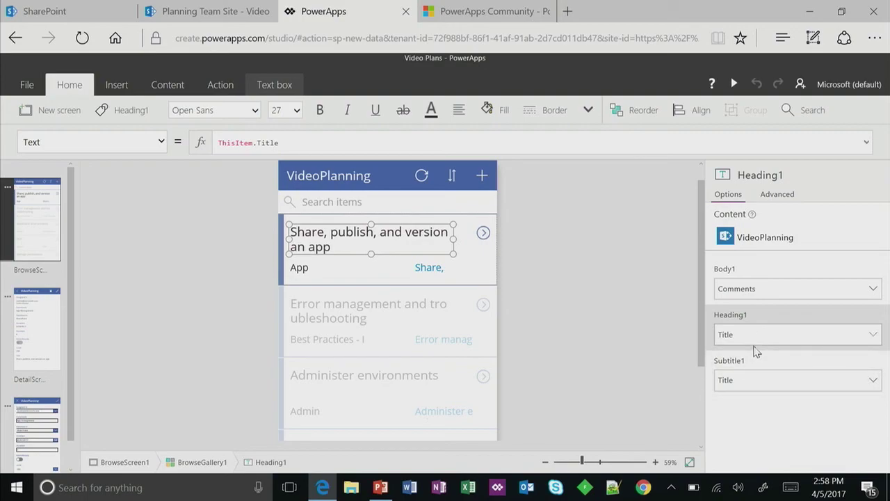
- Bind the gallery's Subtitle1 label to the Deadline field
left_click(432, 268)
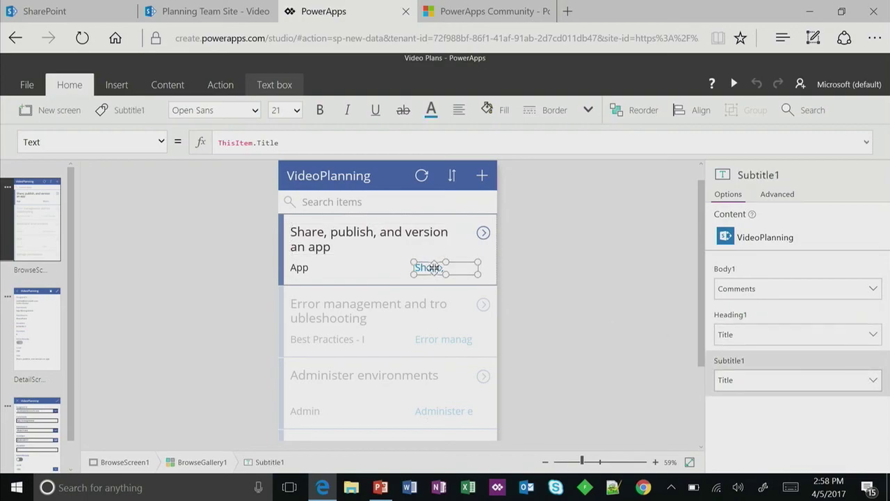
left_click(755, 379)
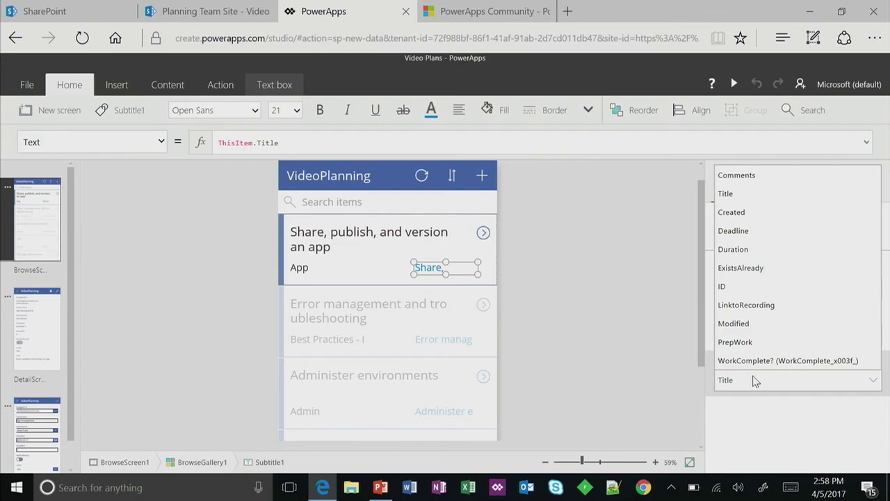
left_click(758, 231)
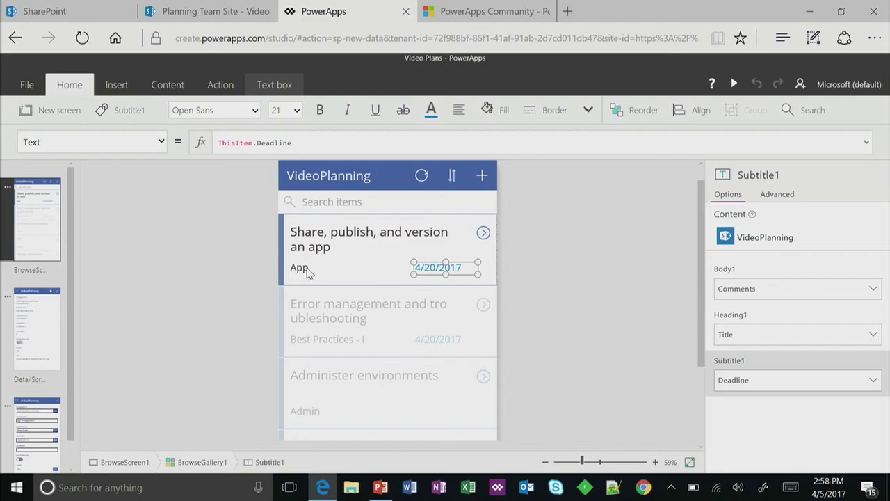
- Change Body1's Text formula from Comments to ThisItem.ProductFocus.Value
left_click(308, 271)
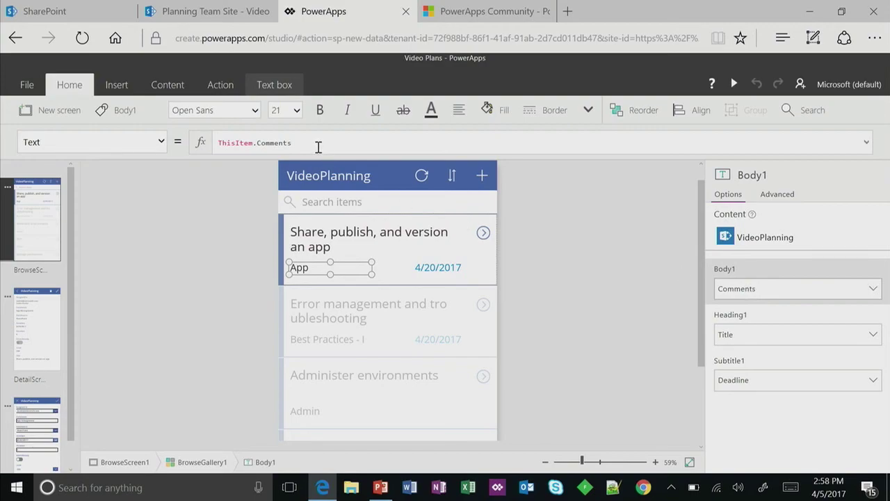
left_click_drag(292, 142, 255, 145)
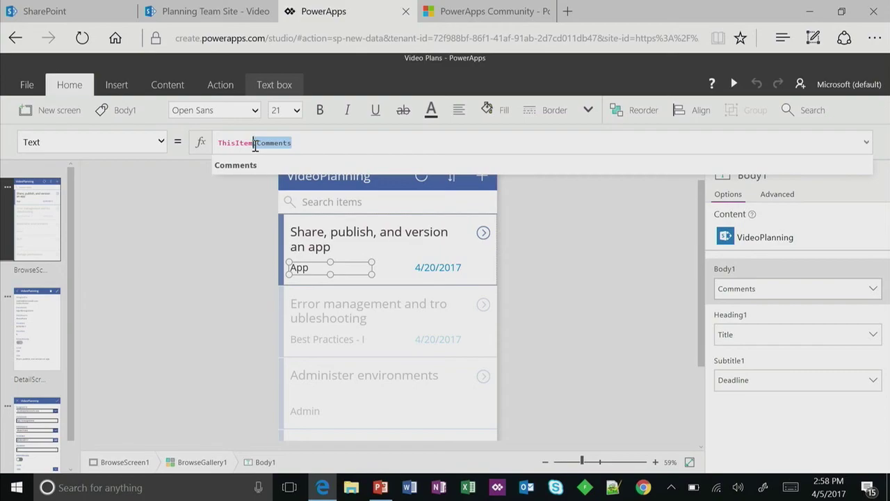
key("BackSpace")
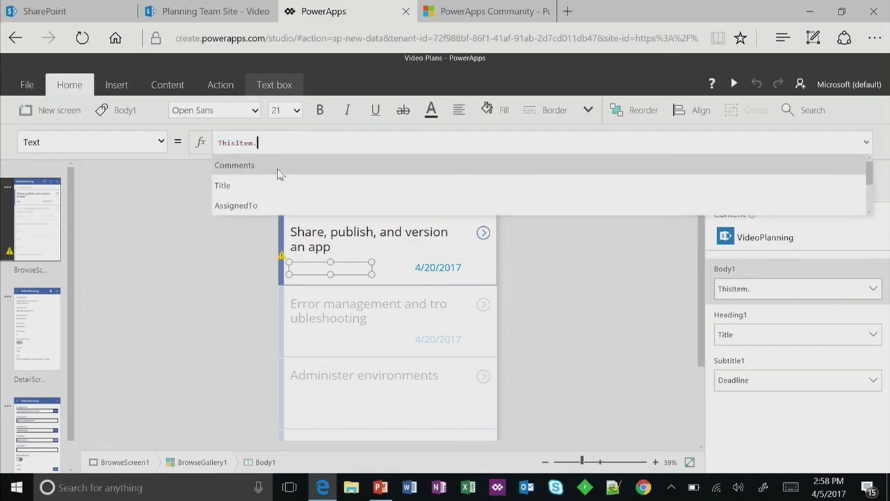
scroll(277, 174, "down", 1)
scroll(277, 173, "down", 5)
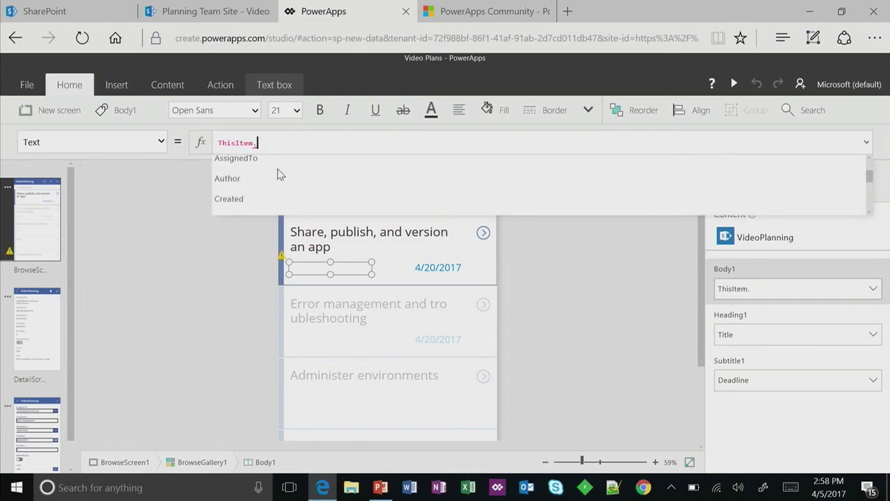
scroll(277, 174, "down", 5)
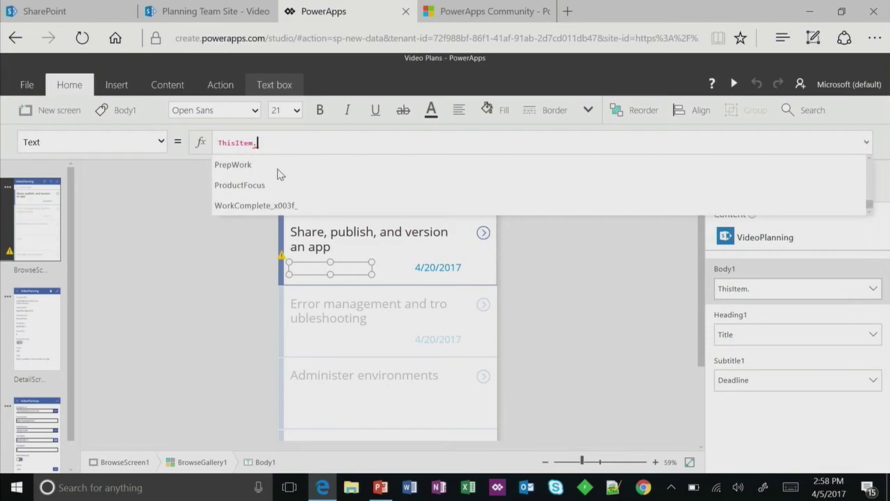
left_click(259, 185)
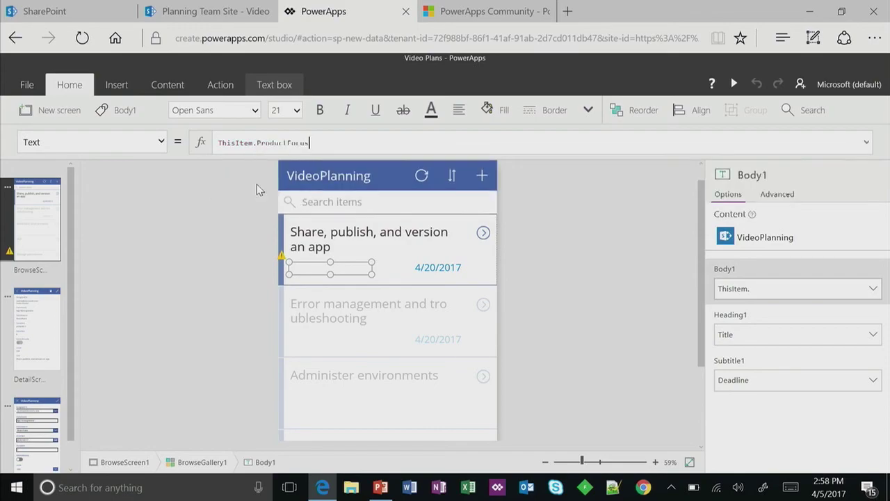
type(".")
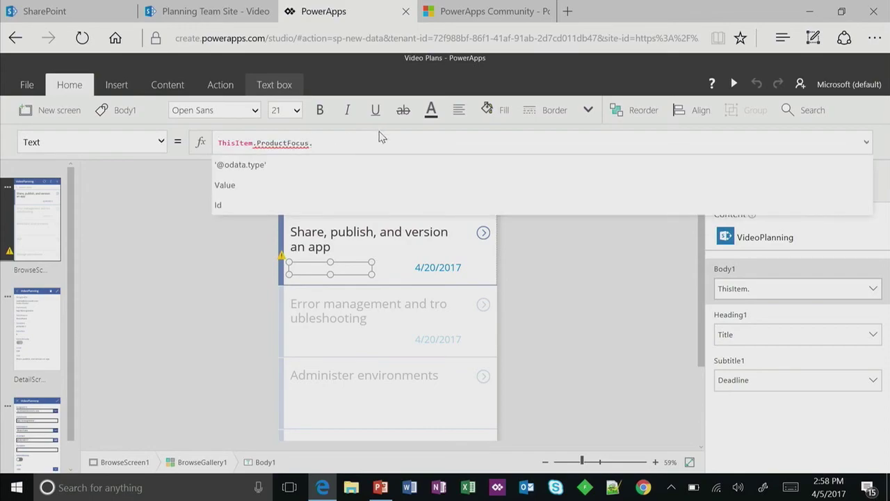
type("Value")
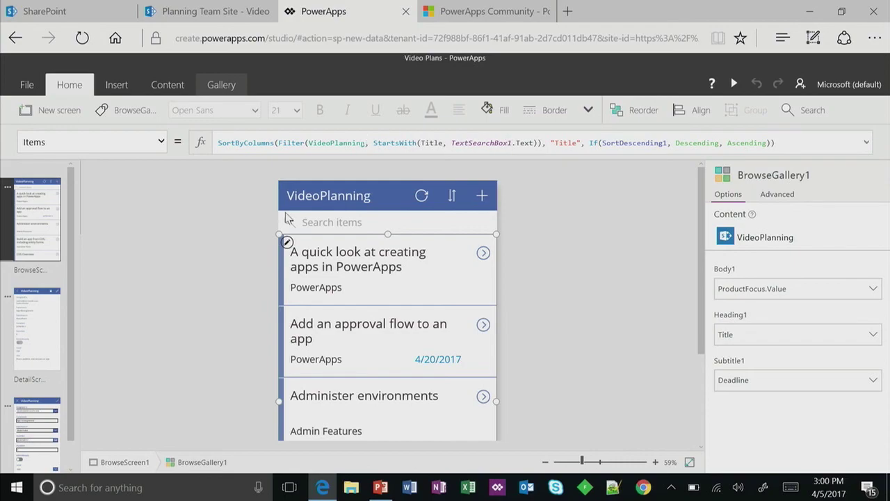
left_click(287, 282)
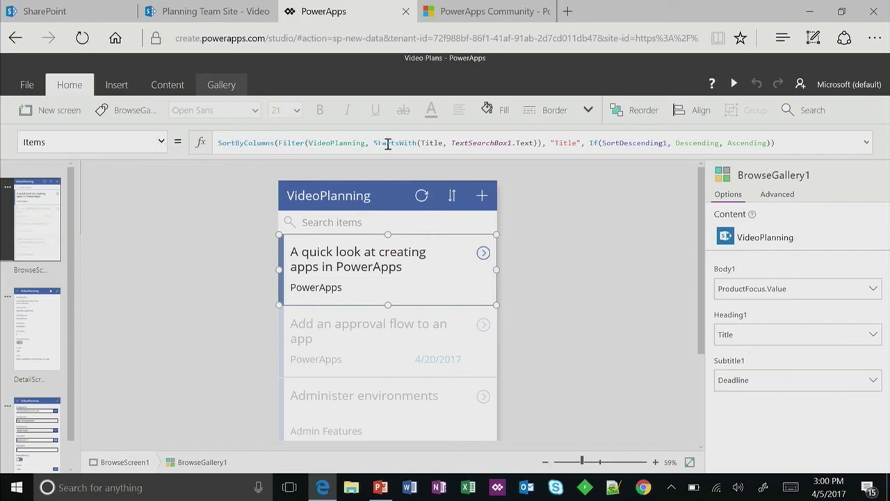
left_click(354, 224)
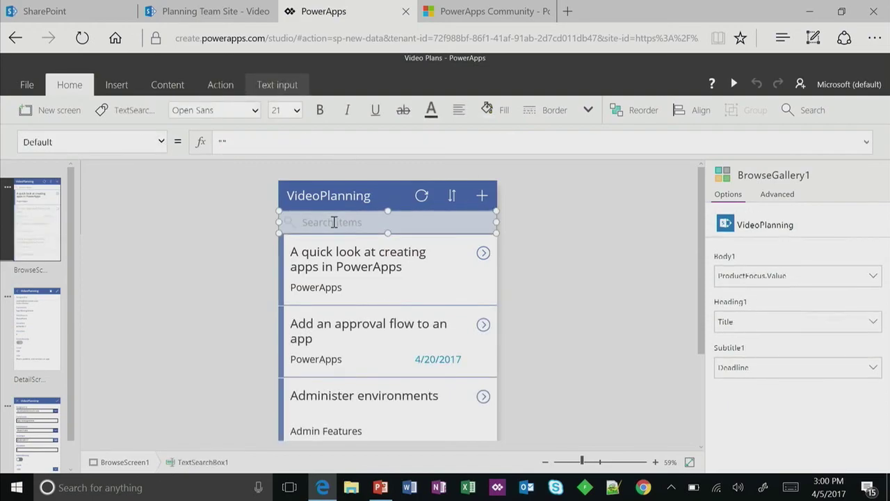
left_click(490, 275)
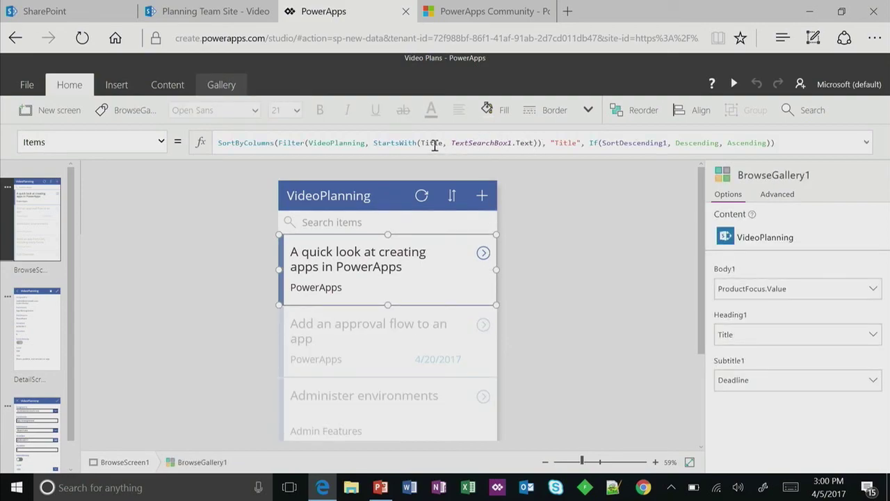
double_click(568, 144)
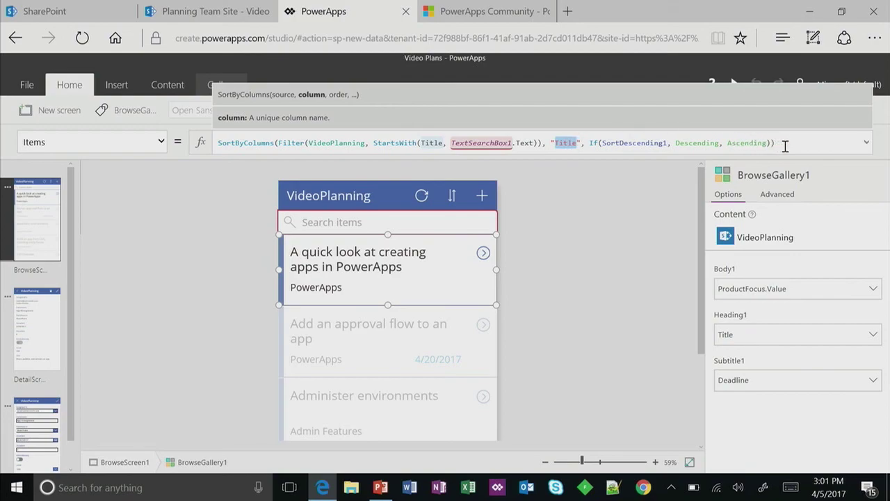
key("Escape")
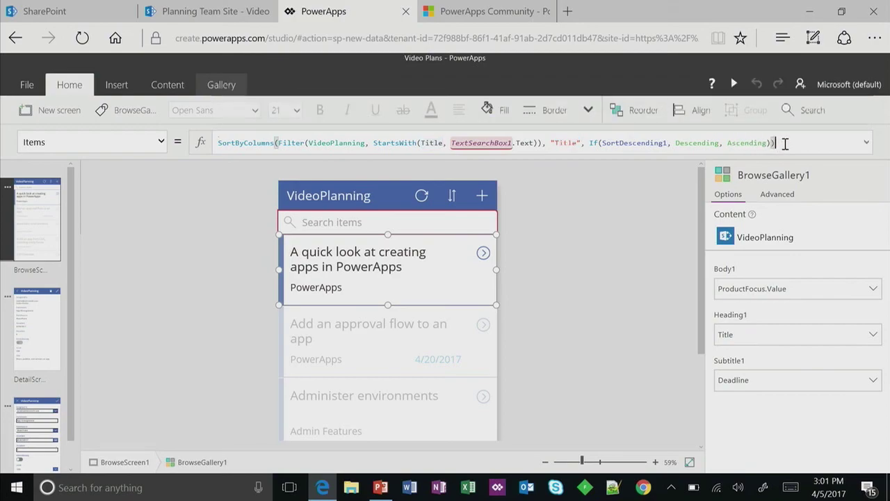
left_click(614, 240)
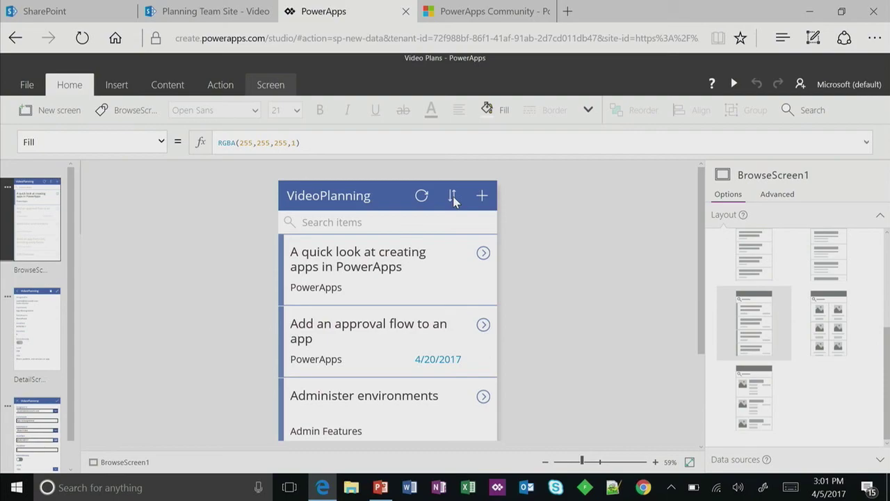
- Preview the app and open the first video's item for editing
left_click(734, 83)
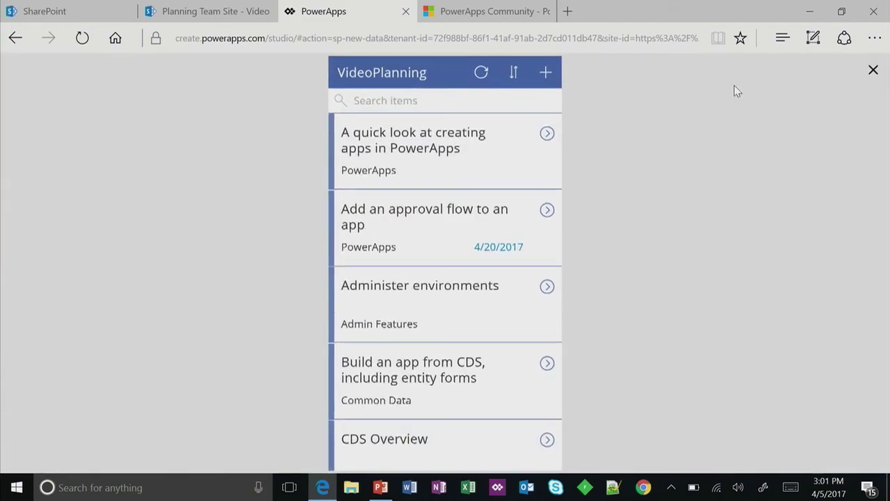
left_click(547, 134)
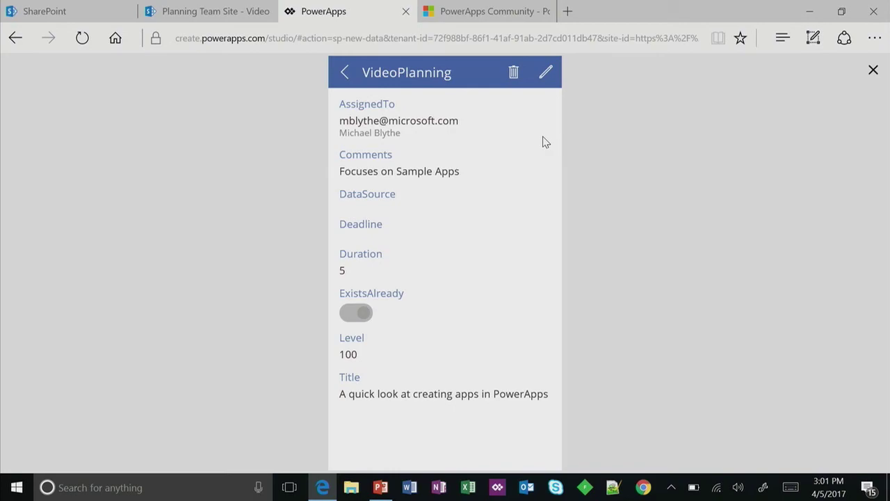
left_click(548, 73)
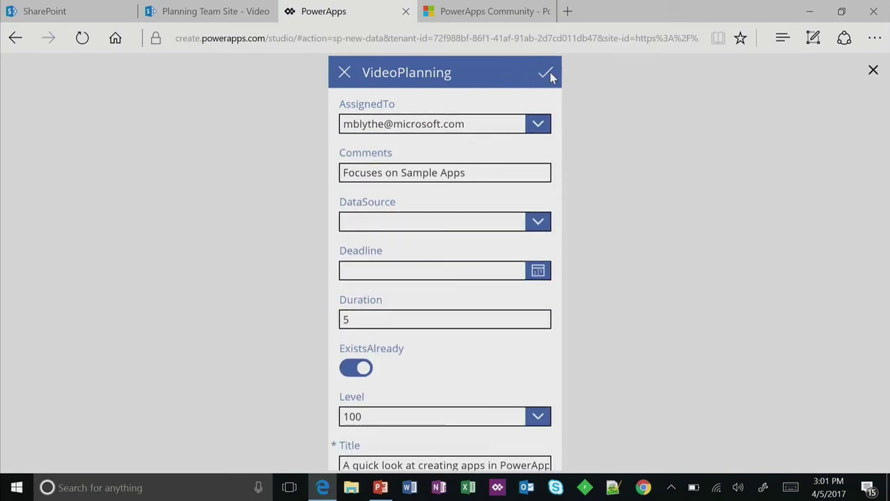
- Append a person's name to the video's Comments and save the item
left_click(472, 173)
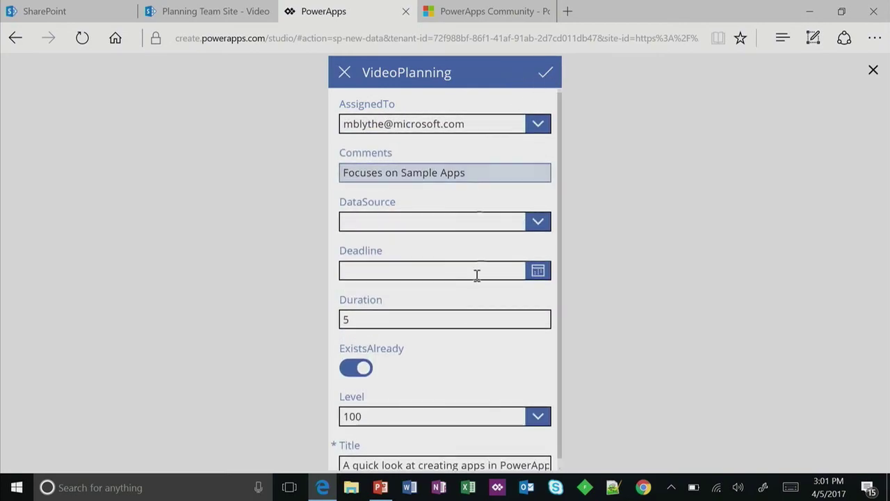
scroll(447, 310, "down", 1)
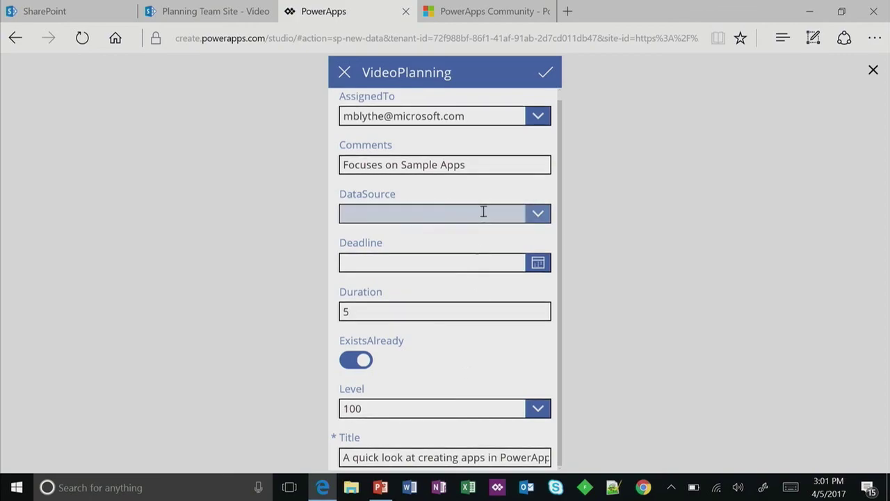
left_click(475, 165)
type("-")
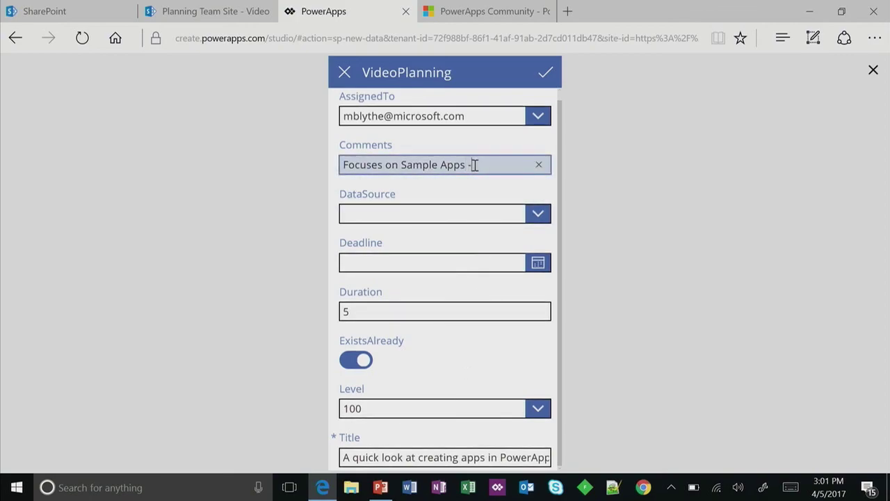
type(" Audrie")
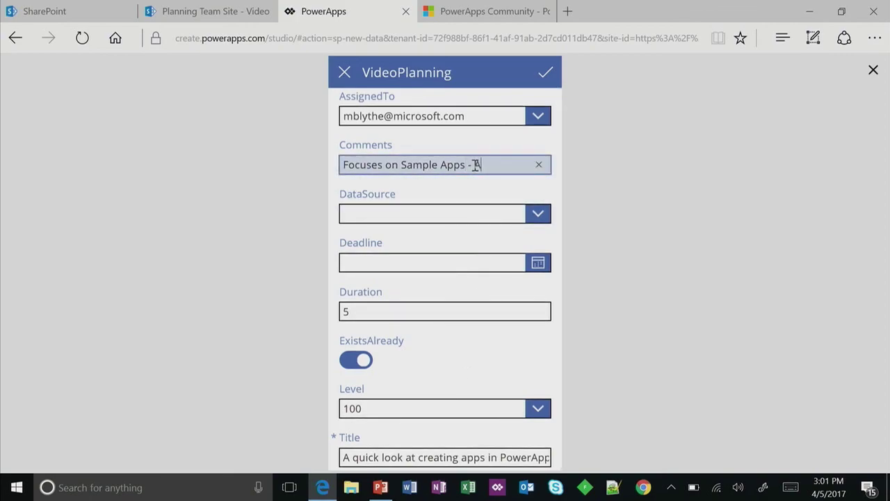
left_click(547, 75)
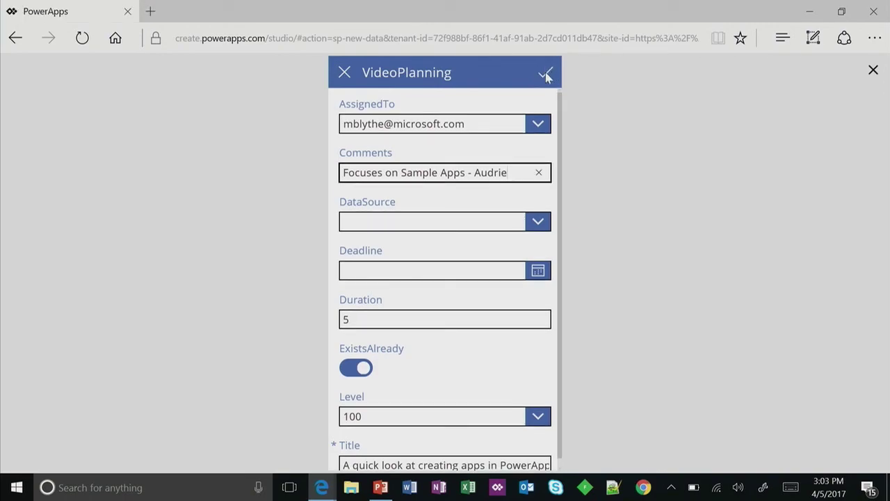
left_click(547, 75)
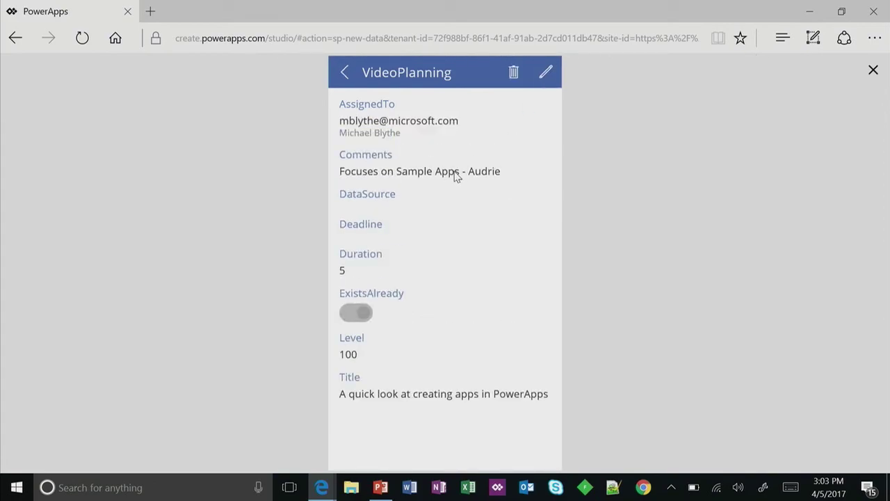
- Reload the SharePoint VideoPlanning list, scroll through its columns, and return to the PowerApps preview
key("alt+Tab")
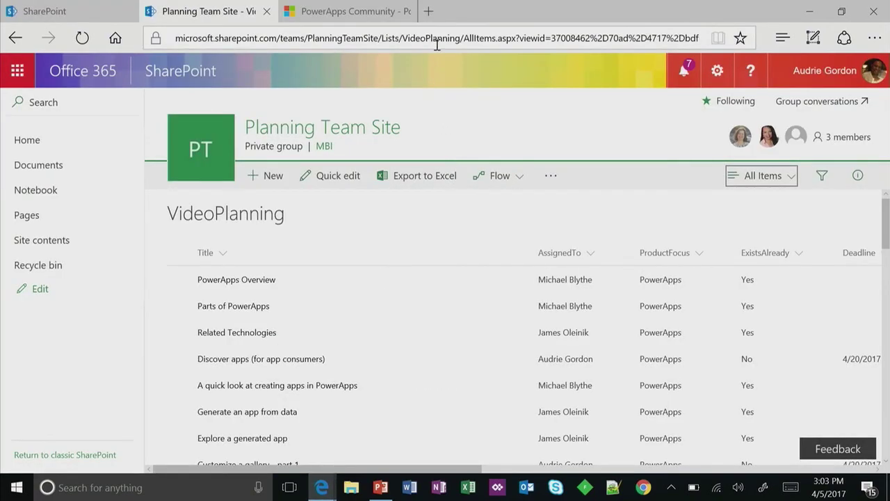
left_click(437, 39)
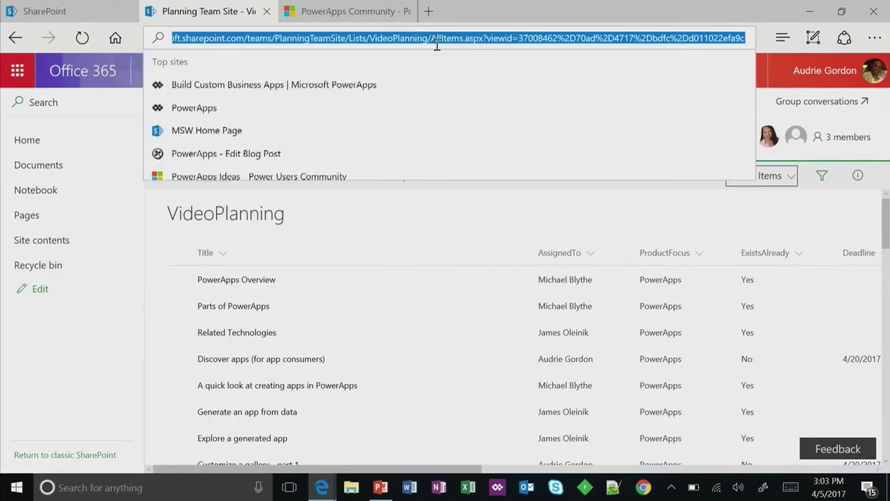
key("Return")
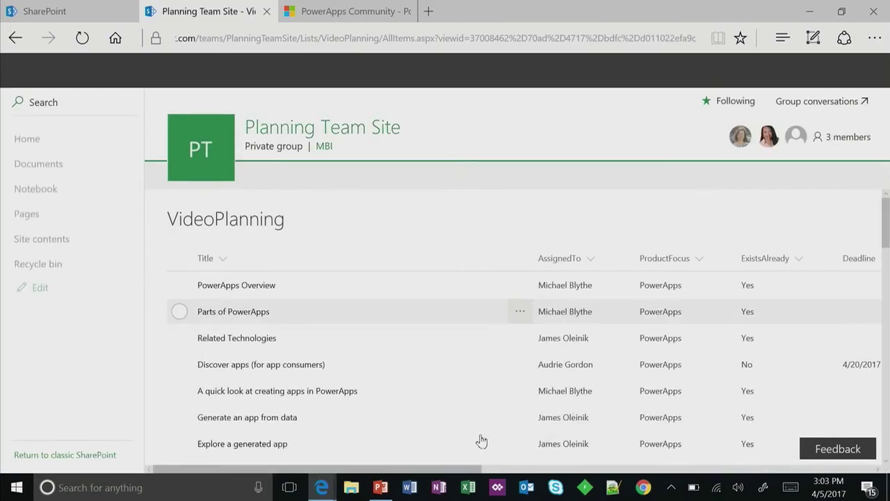
left_click_drag(468, 469, 746, 467)
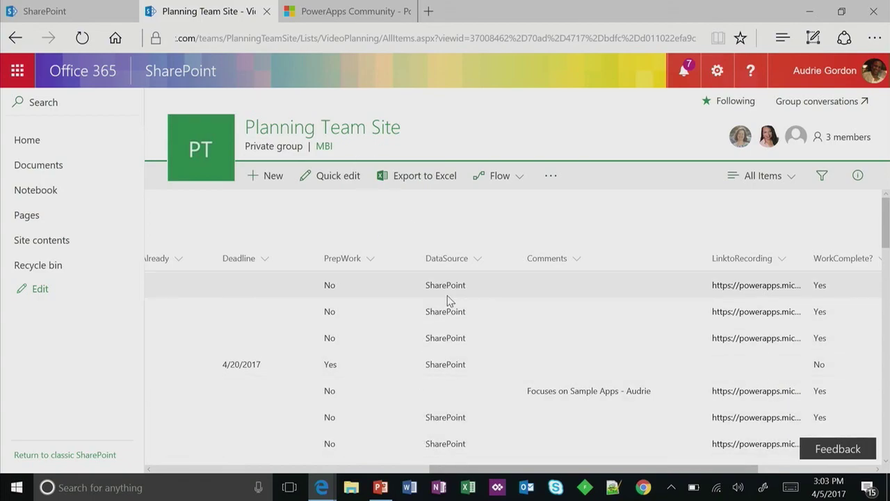
key("alt+Tab")
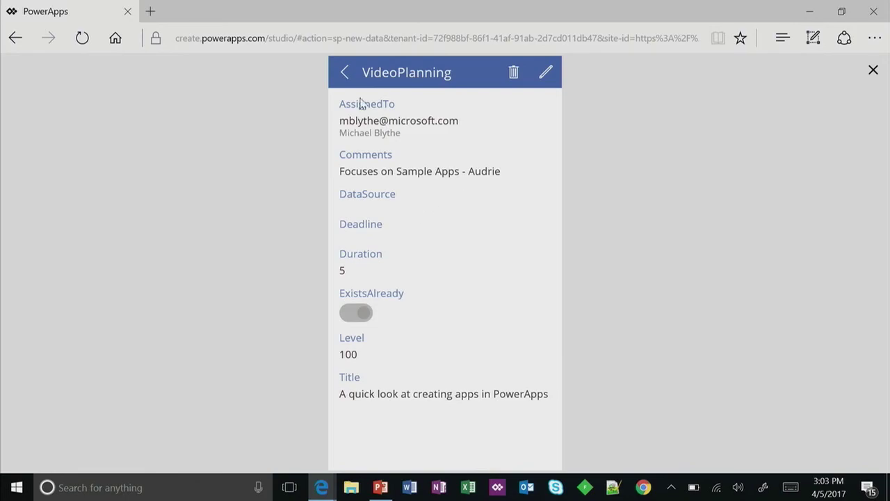
- Go back from the item details to the list and close the preview
left_click(349, 75)
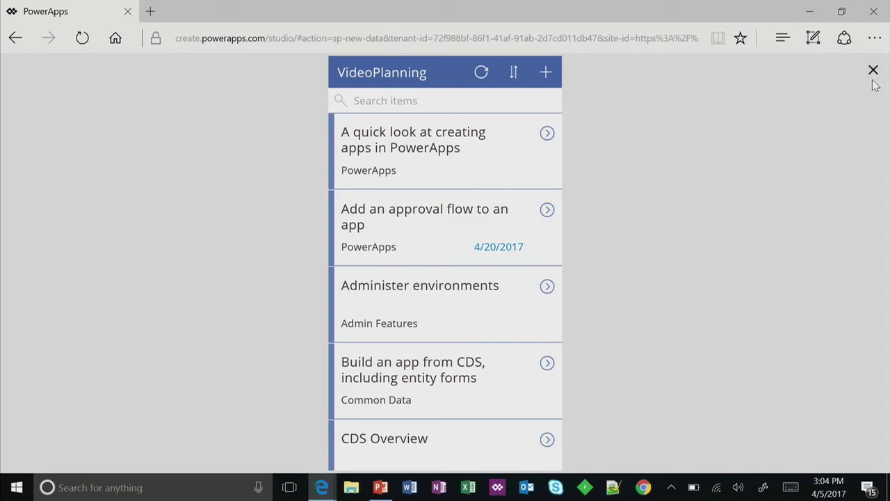
left_click(874, 70)
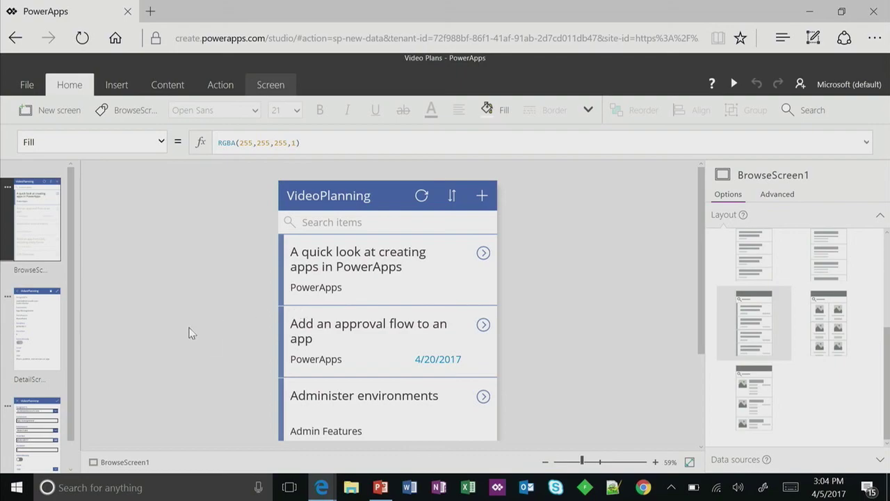
scroll(189, 333, "down", 3)
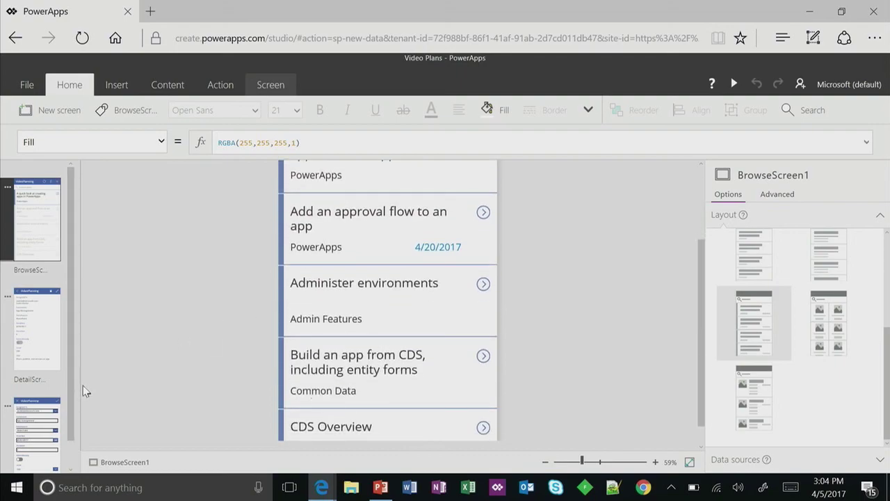
- Compare EditScreen1, BrowseScreen1 and DetailScreen1, ending on EditScreen1 with the ExistsAlready card selected
scroll(46, 367, "down", 1)
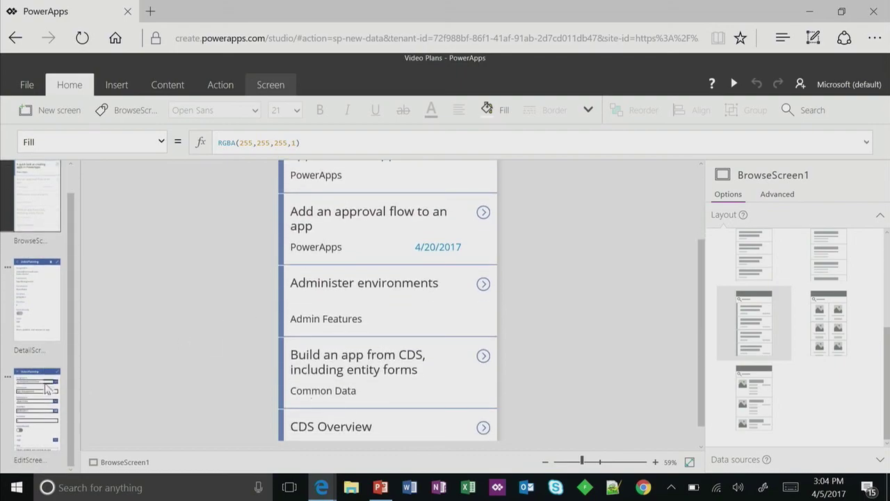
left_click(47, 391)
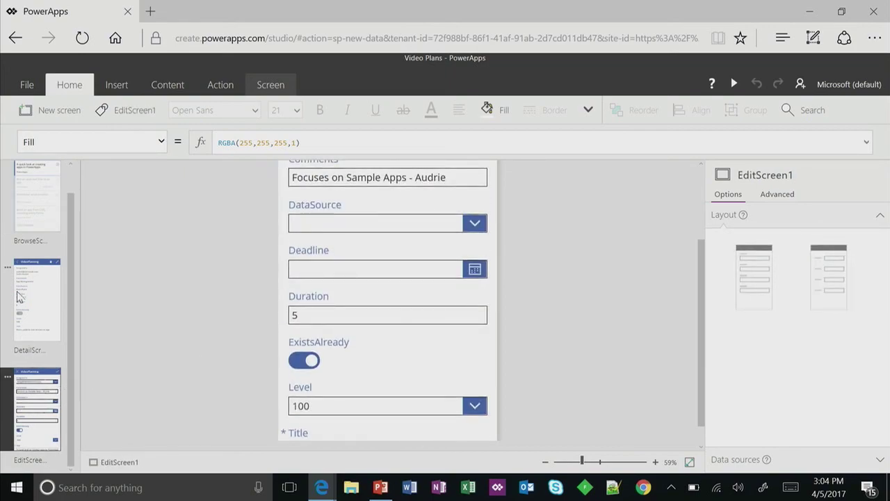
left_click(46, 204)
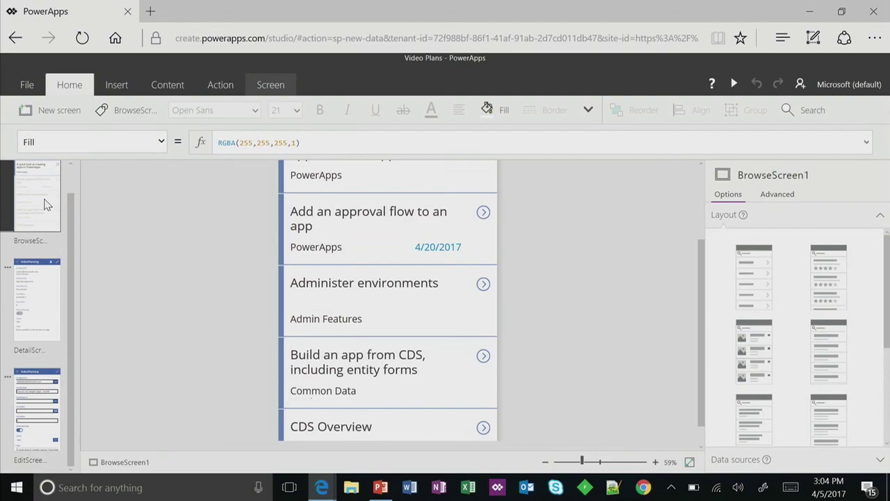
left_click(44, 282)
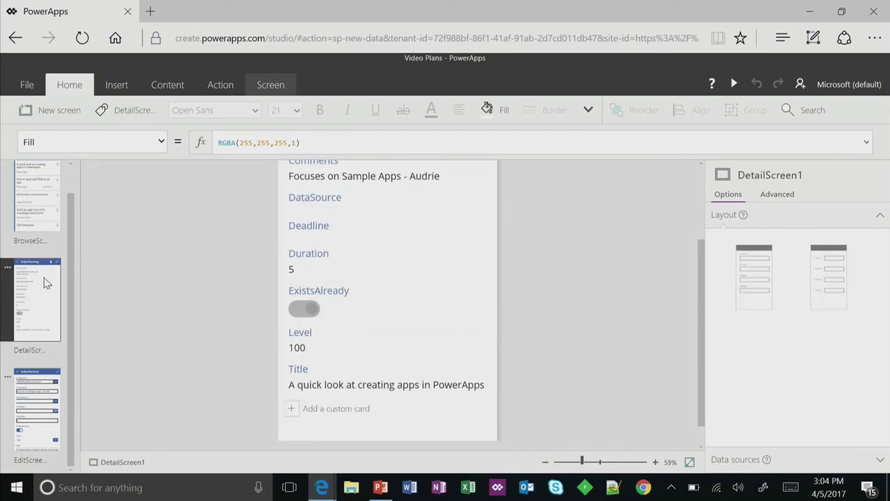
left_click(43, 387)
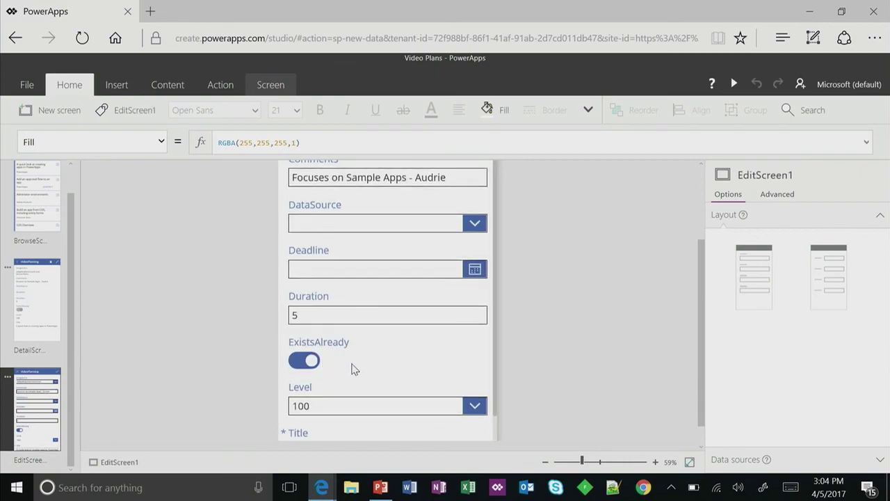
scroll(383, 404, "up", 3)
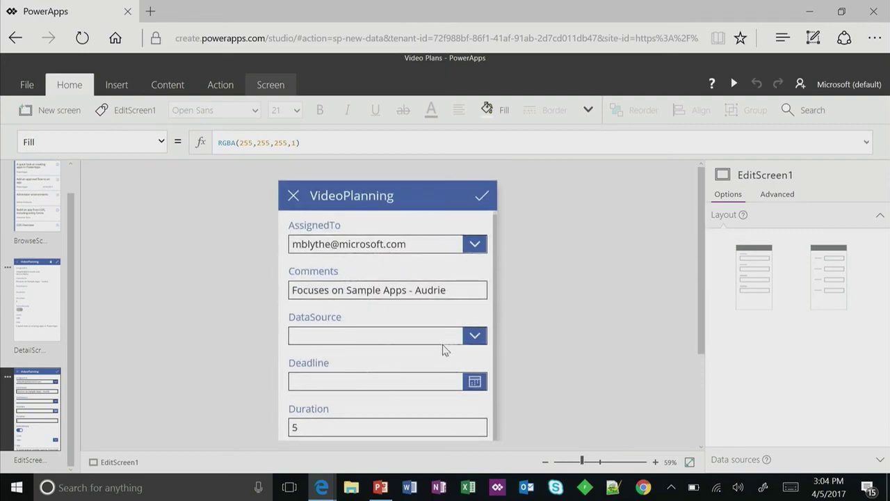
scroll(437, 355, "down", 5)
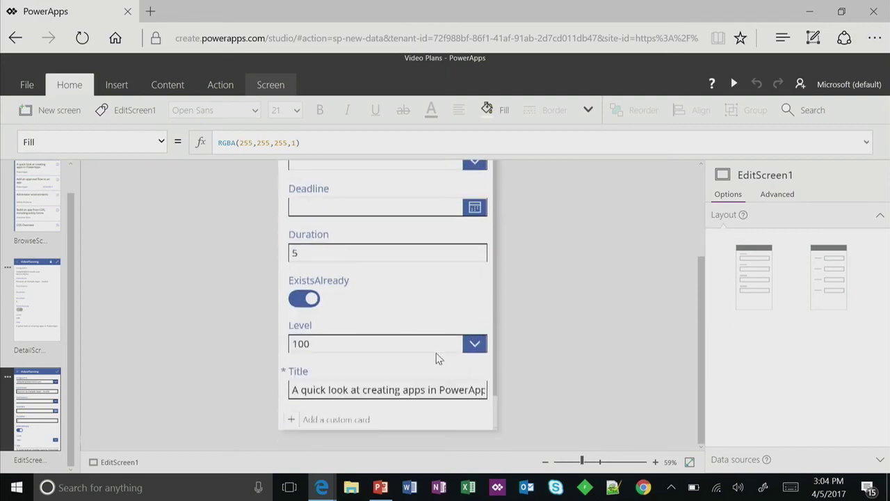
left_click(387, 280)
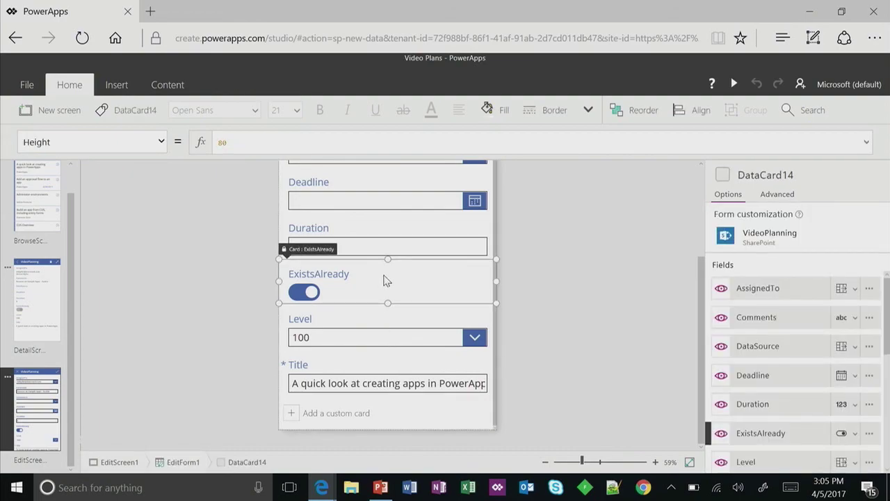
- Delete the ExistsAlready field card and try moving the Title card above Level
key("Delete")
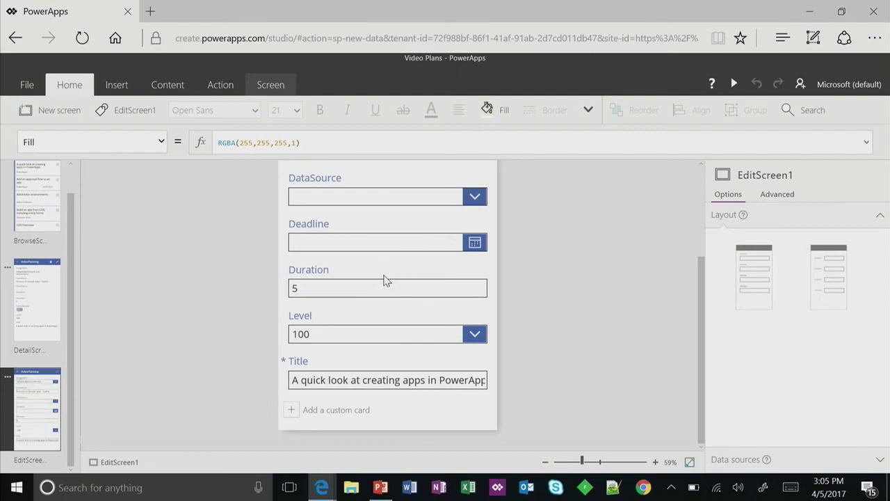
left_click(330, 373)
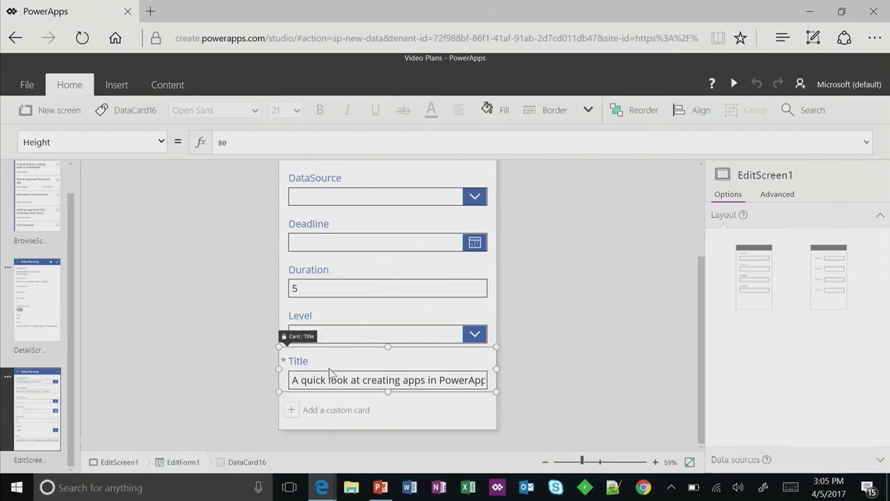
mouse_move(299, 336)
left_mouse_down()
mouse_move(308, 273)
mouse_move(296, 265)
mouse_move(299, 337)
left_mouse_up()
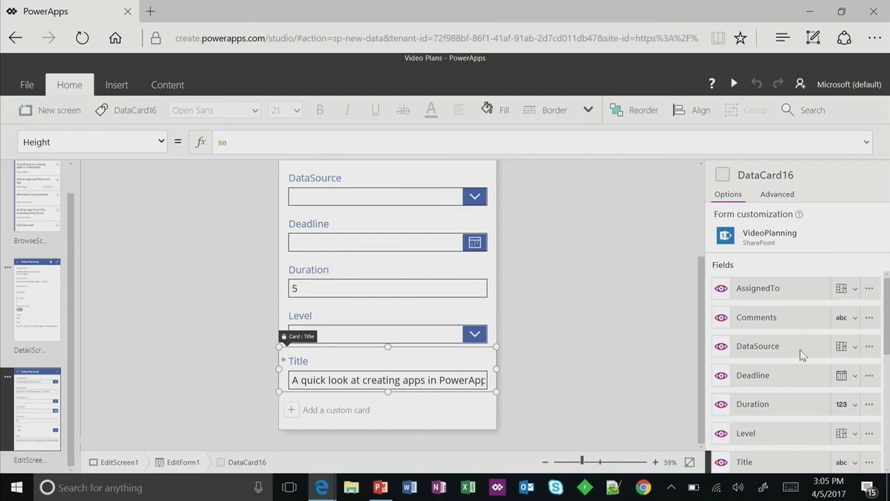
scroll(799, 350, "down", 2)
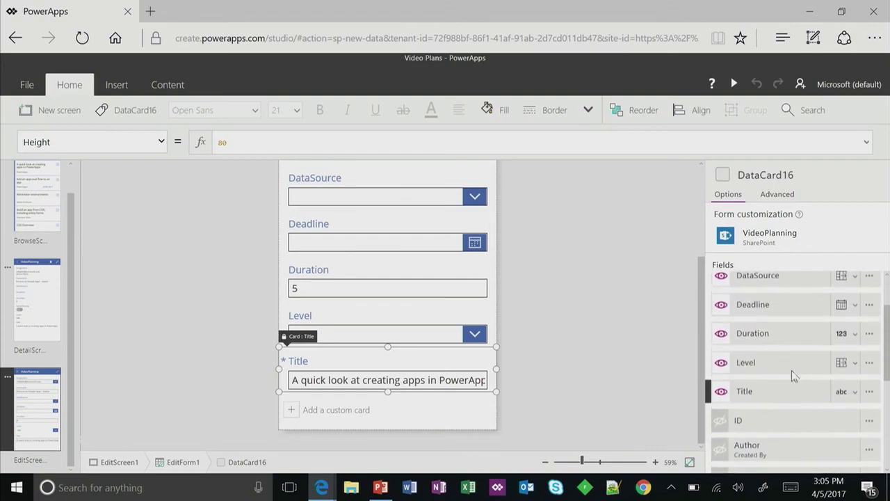
left_click_drag(786, 394, 783, 292)
left_click_drag(744, 395, 755, 344)
- Select the whole edit form and try reordering Title upward in the Fields pane
left_click(608, 386)
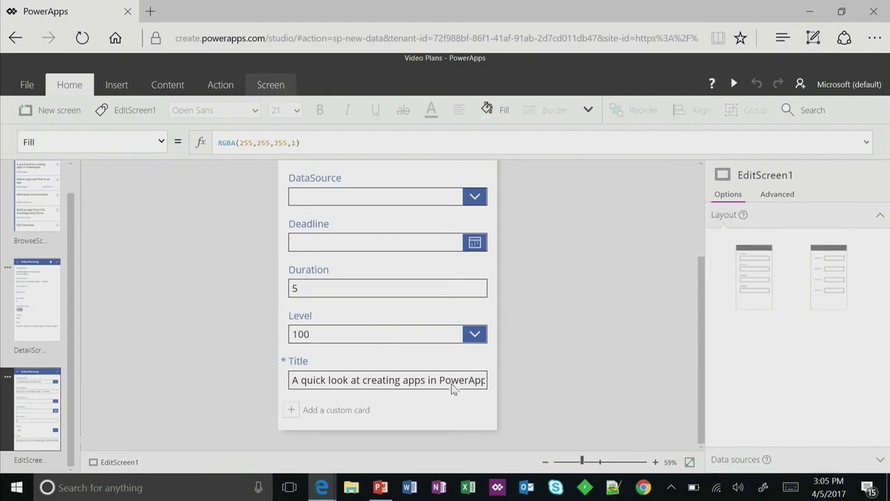
left_click(448, 363)
left_click(469, 403)
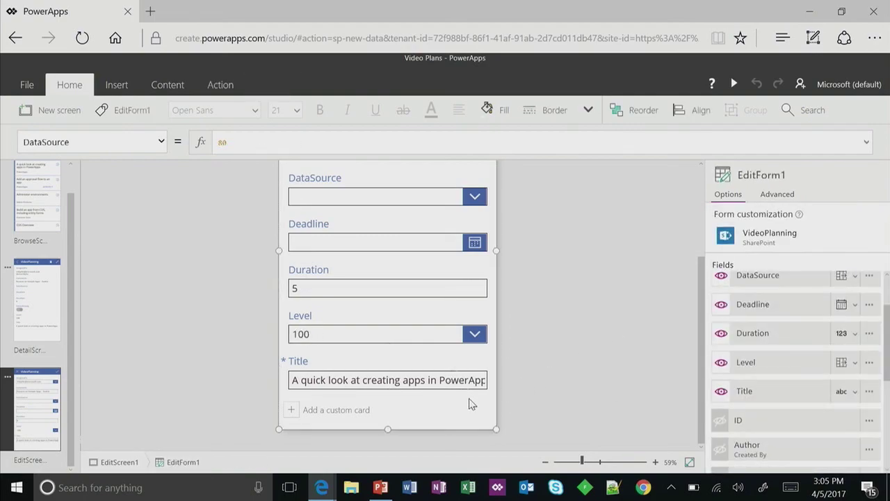
left_click_drag(757, 391, 750, 259)
left_click(531, 357)
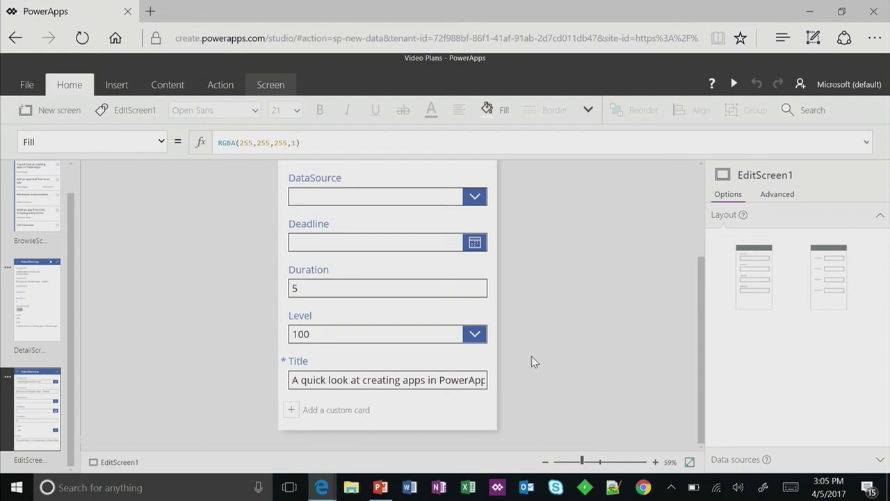
- Duplicate EditScreen1 and rename the copy EditScreen1_1 to ForOfficeUse
left_click(9, 379)
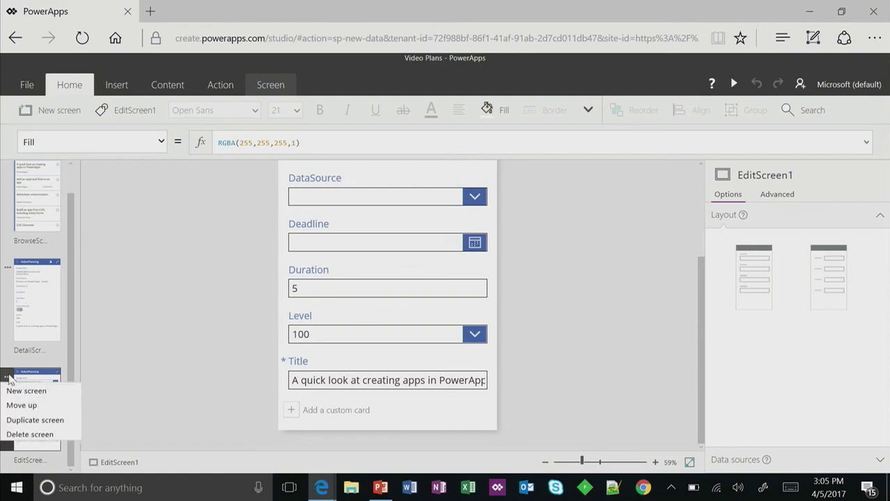
left_click(29, 417)
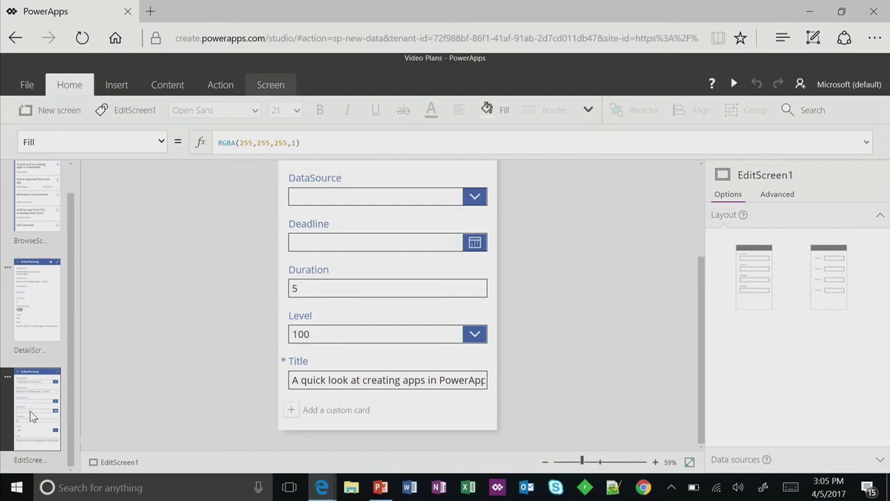
key("ctrl+c")
key("ctrl+v")
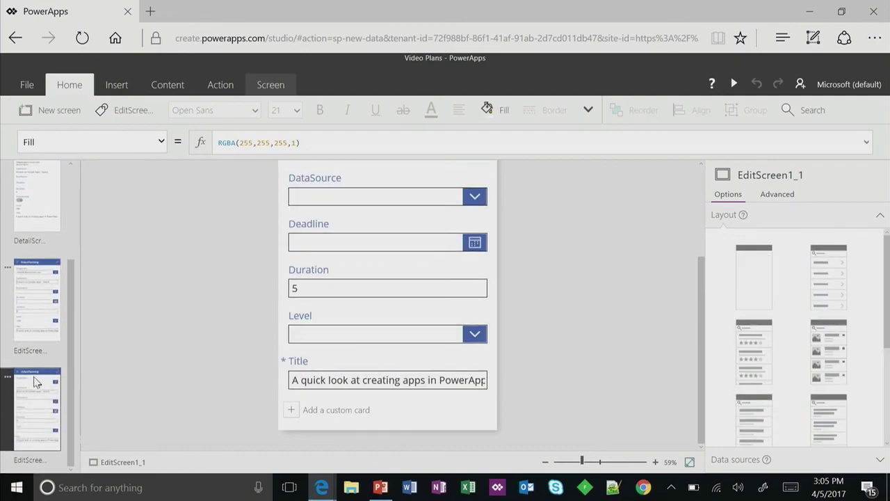
left_click(124, 116)
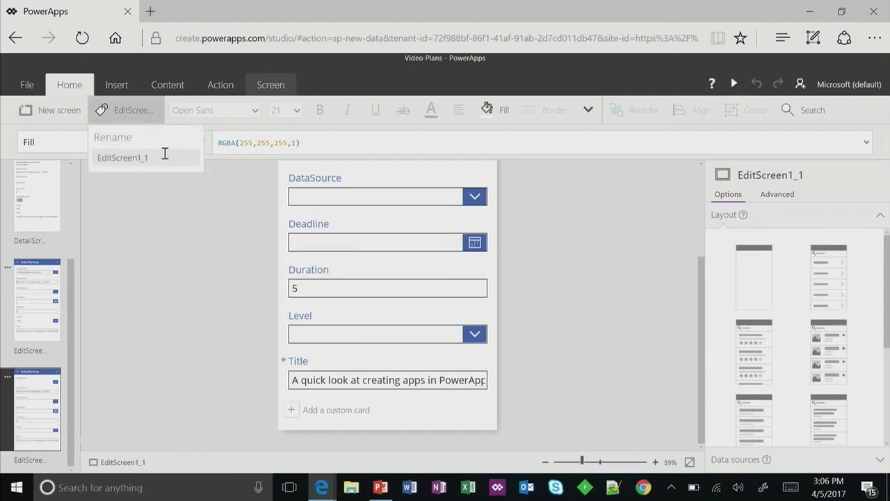
left_click_drag(165, 153, 43, 136)
type("ForOfficeUse")
right_click(186, 245)
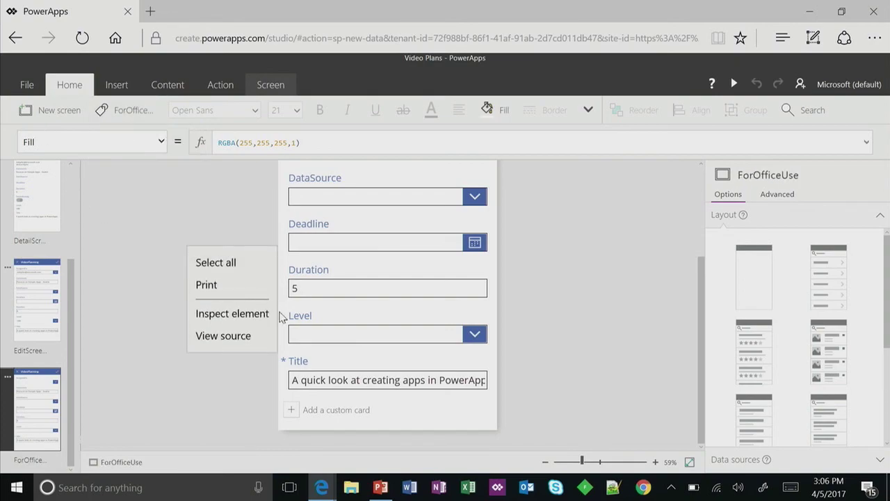
- Delete the Level, Duration and DataSource field cards from the ForOfficeUse form
left_click(163, 292)
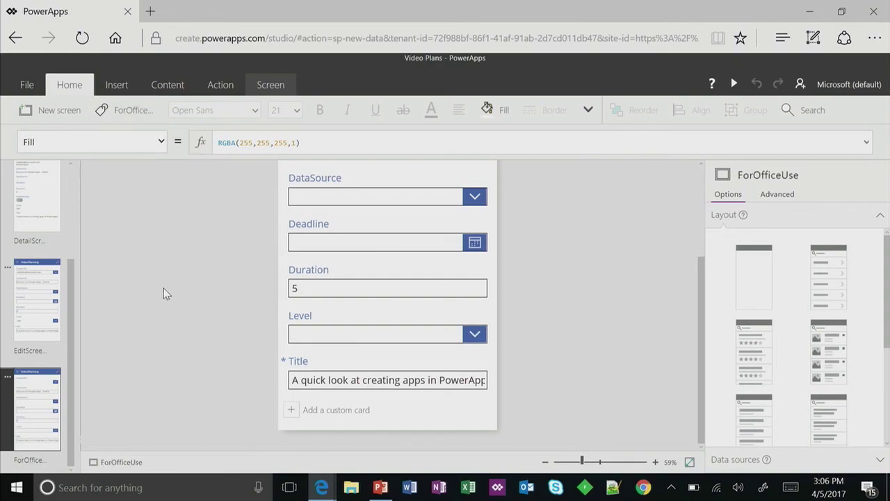
left_click(408, 421)
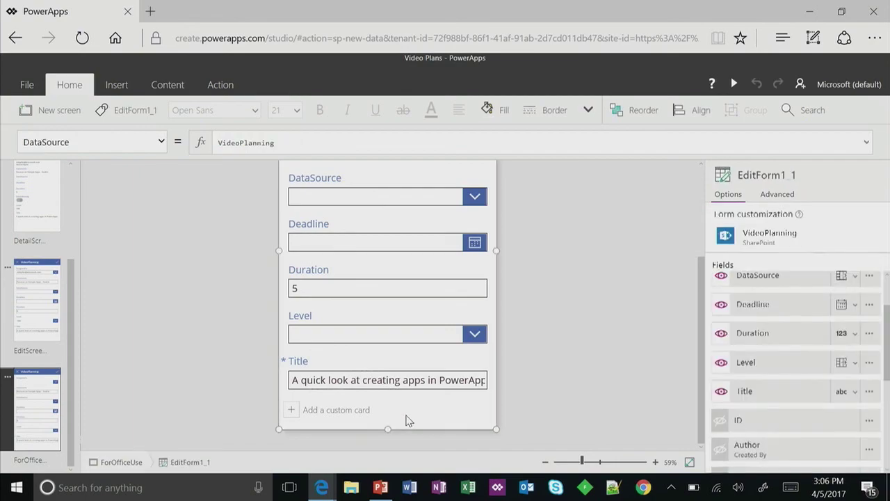
left_click(397, 373)
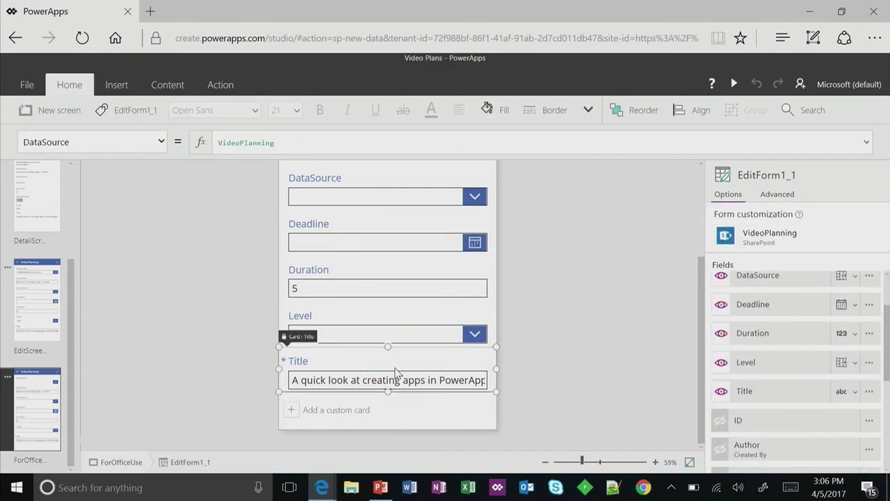
left_click(388, 310)
key("Delete")
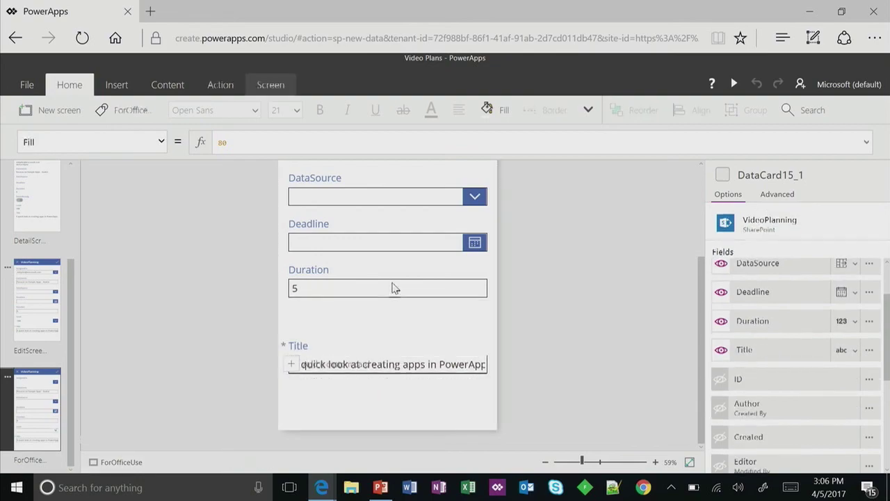
left_click(390, 278)
key("Delete")
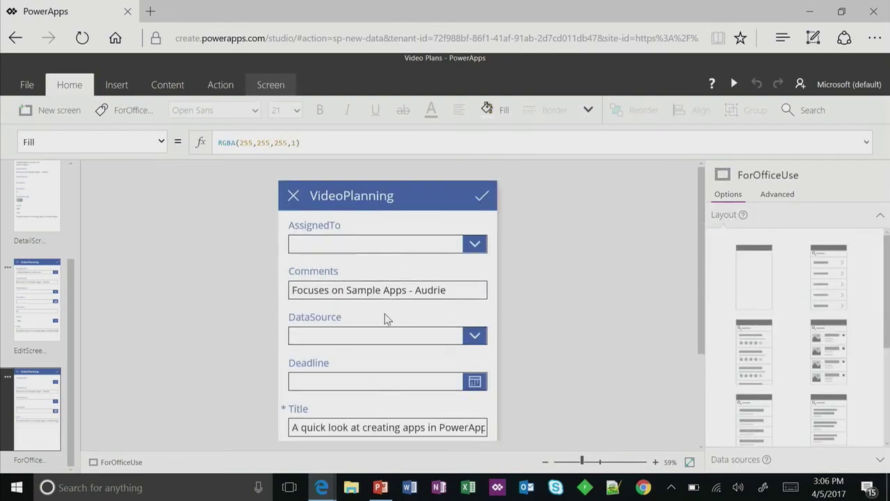
left_click(388, 318)
key("Delete")
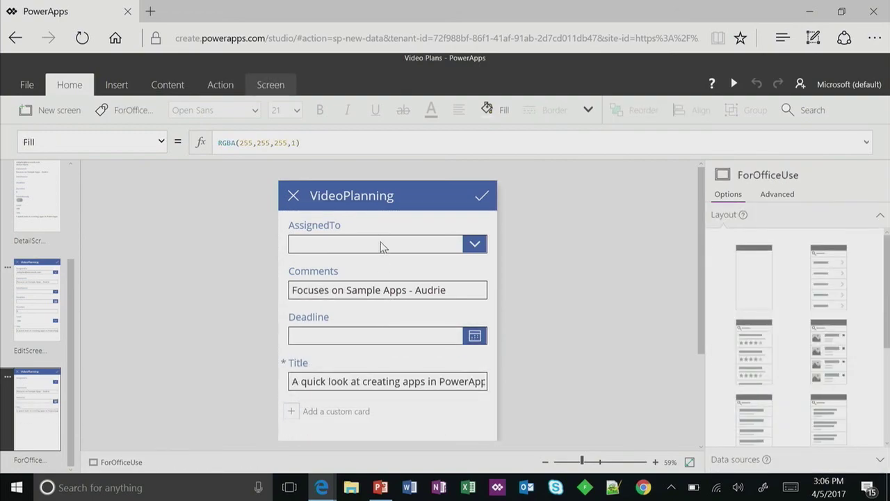
- Change the Comments card's control type to Edit Multi-line Text
left_click(401, 301)
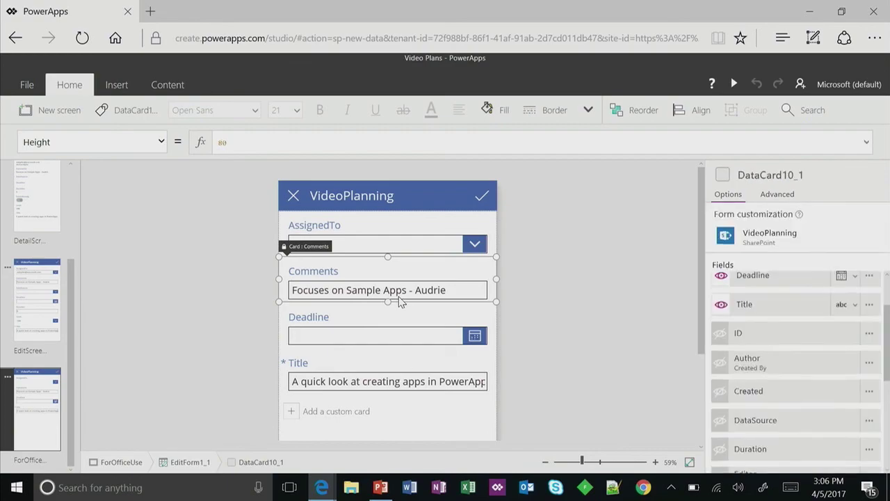
left_click(399, 299)
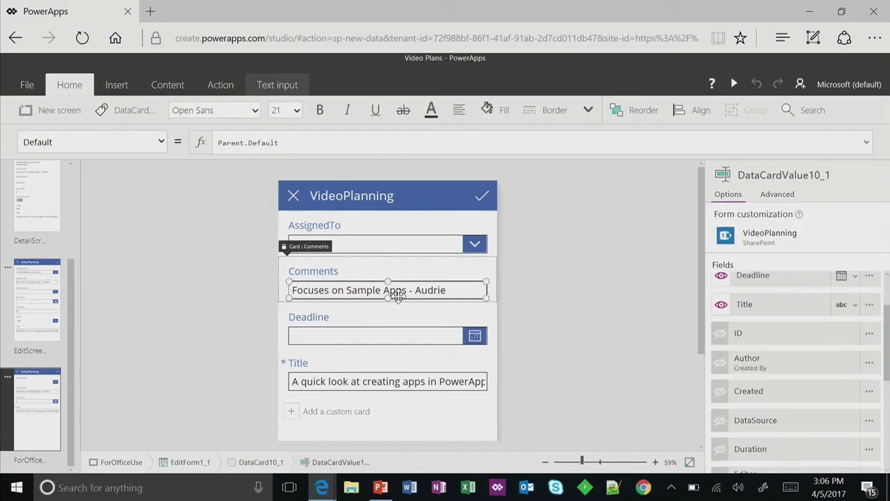
scroll(863, 309, "up", 2)
left_click(854, 318)
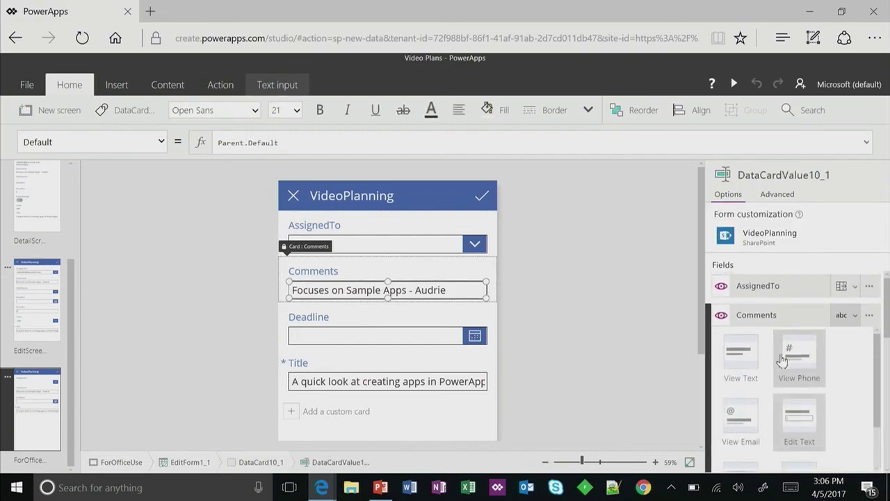
scroll(847, 411, "down", 2)
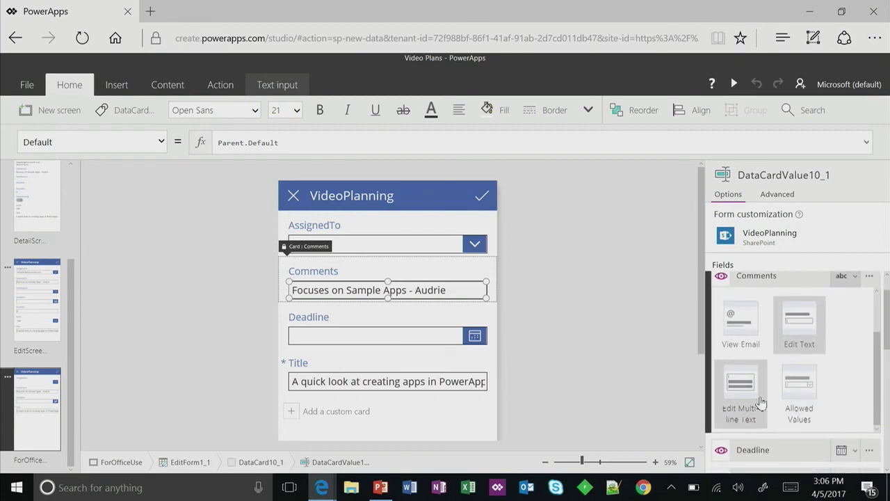
left_click(753, 398)
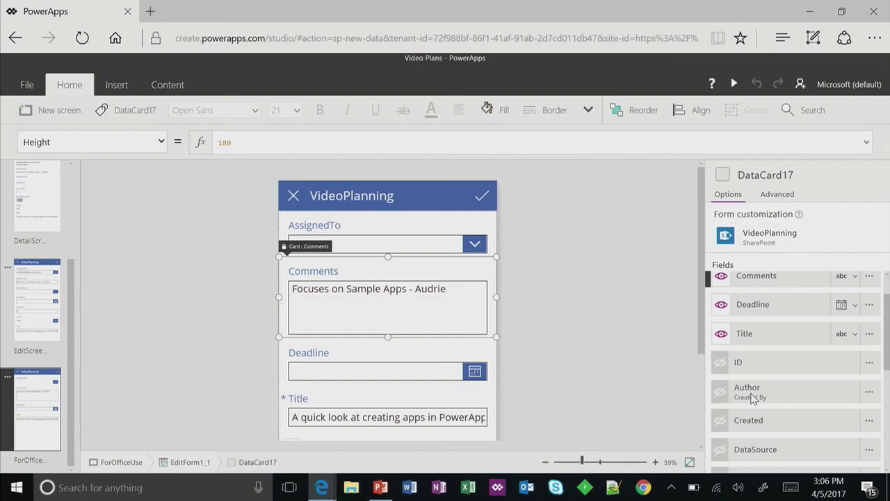
left_click(640, 358)
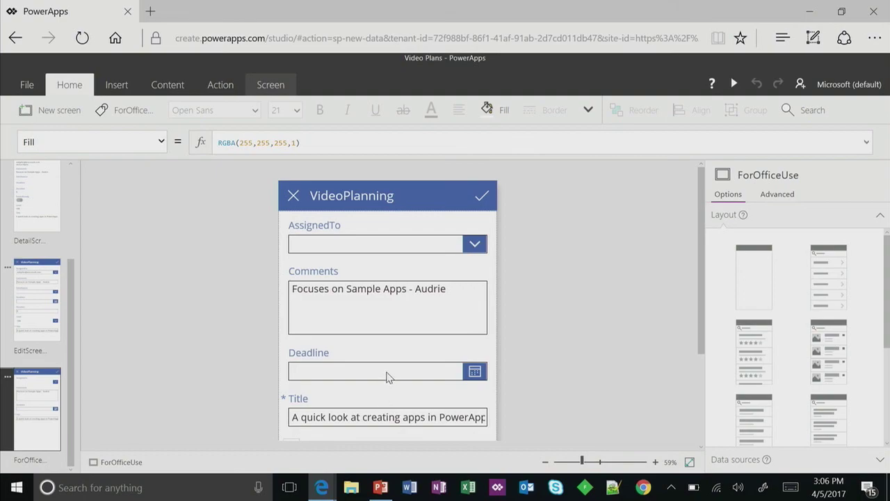
- On EditScreen1, shorten the edit form so it ends just below the Title card
left_click(50, 337)
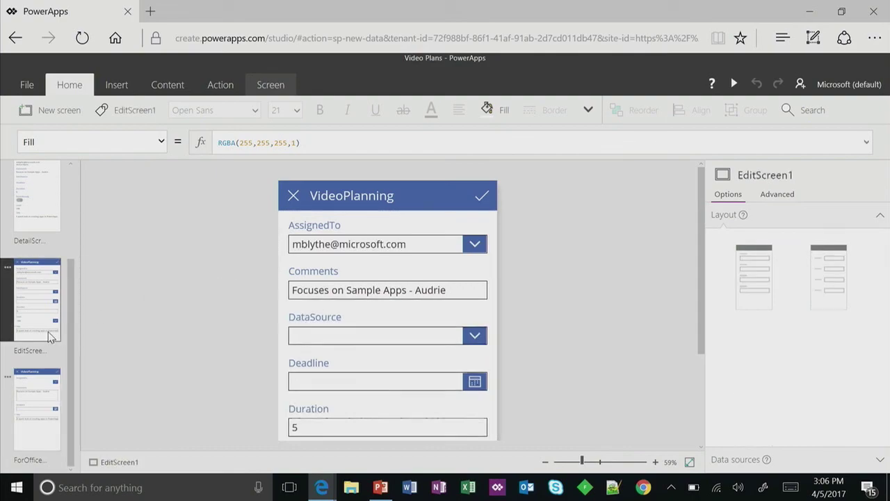
left_click(334, 318)
right_click(534, 311)
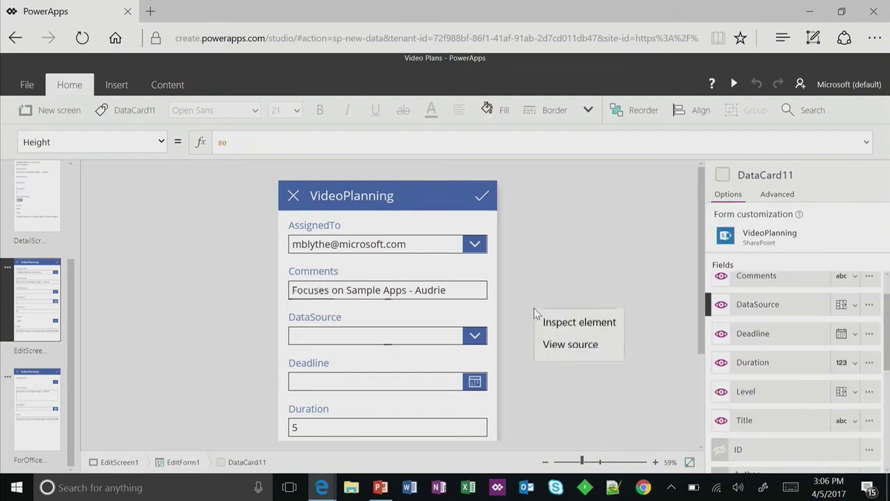
left_click(695, 330)
left_click_drag(701, 354, 699, 489)
left_click(437, 422)
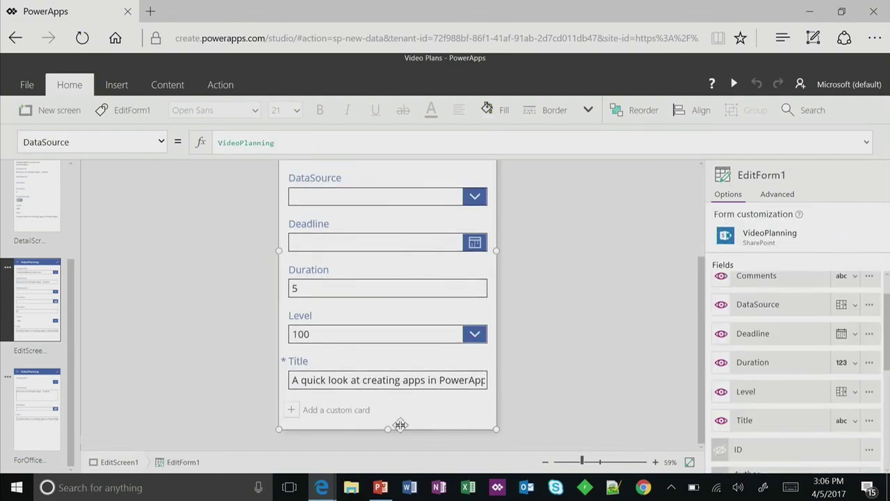
left_click_drag(403, 360, 400, 377)
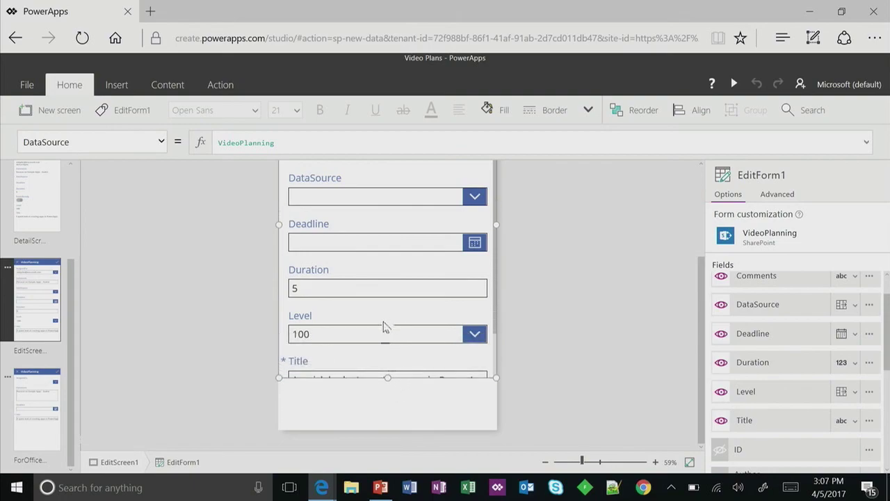
left_click(386, 400)
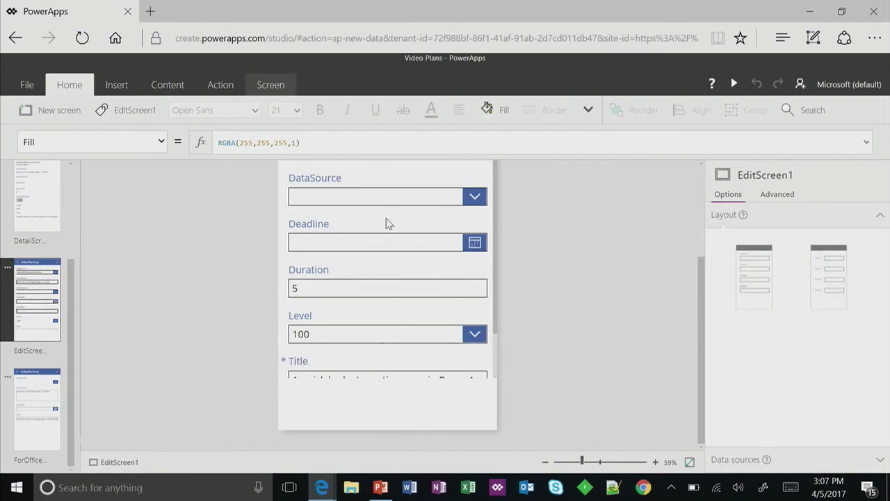
- Remove the Deadline card from the EditScreen1 form
left_click(390, 224)
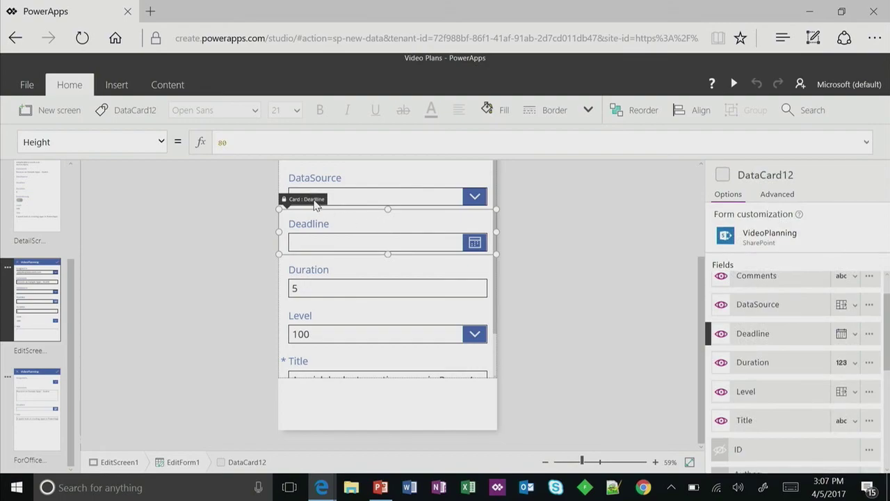
key("Delete")
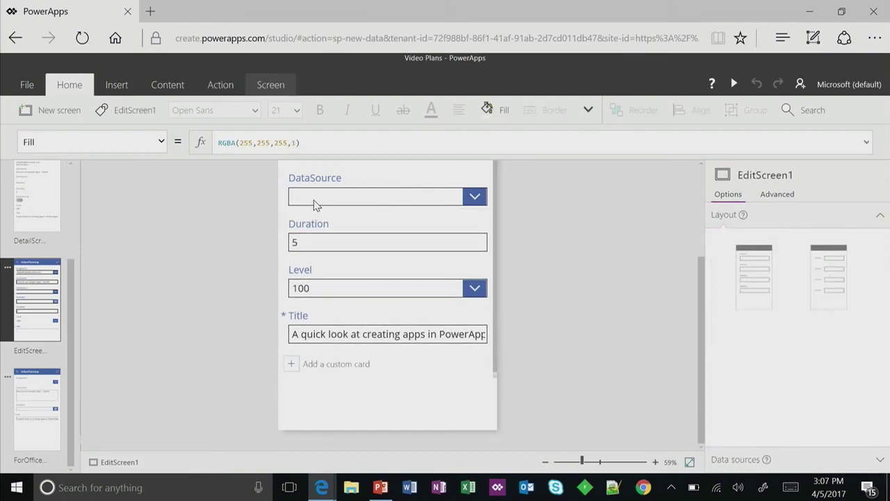
scroll(341, 306, "up", 3)
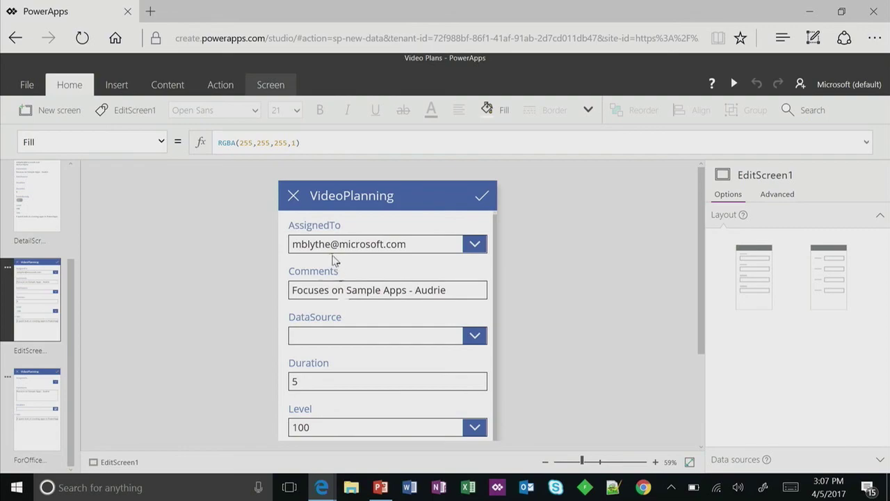
left_click(330, 234)
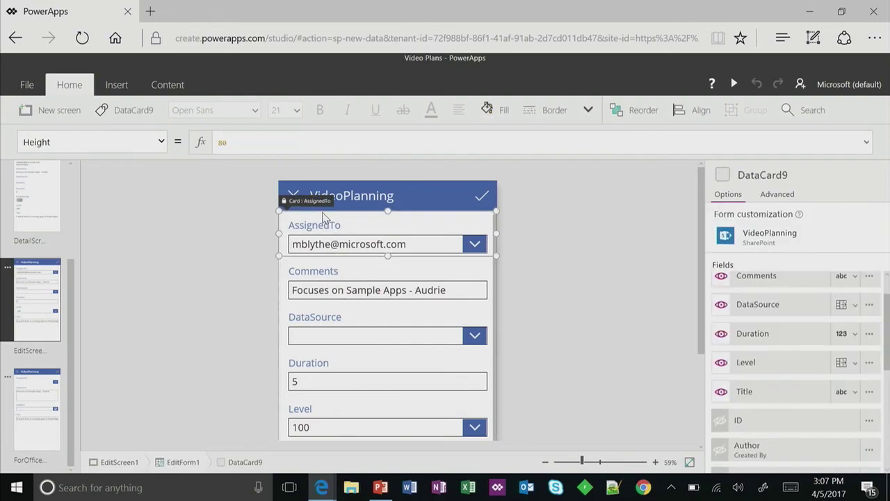
scroll(354, 350, "down", 2)
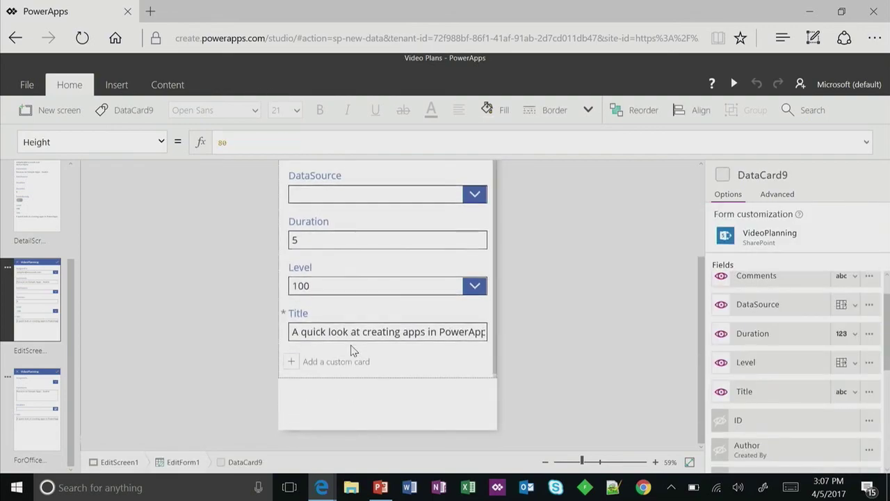
- Insert a new button on EditScreen1 and move it to the bottom of the form
left_click(353, 394)
left_click(117, 85)
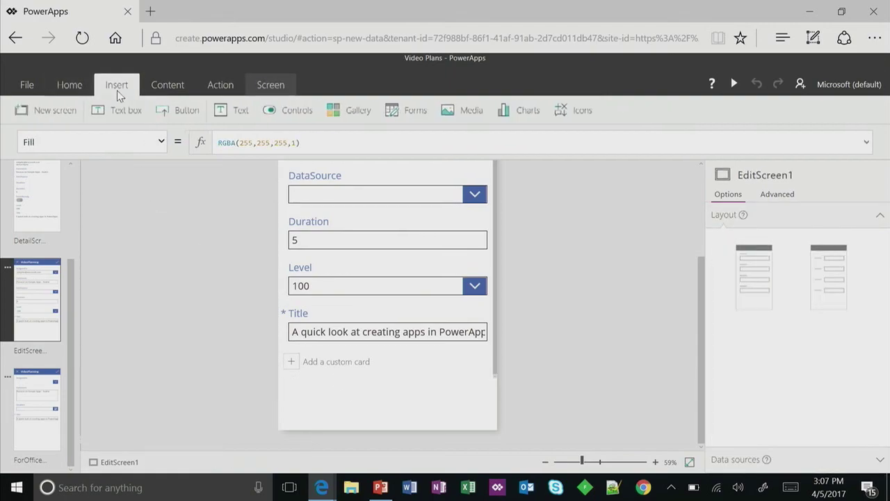
left_click(296, 113)
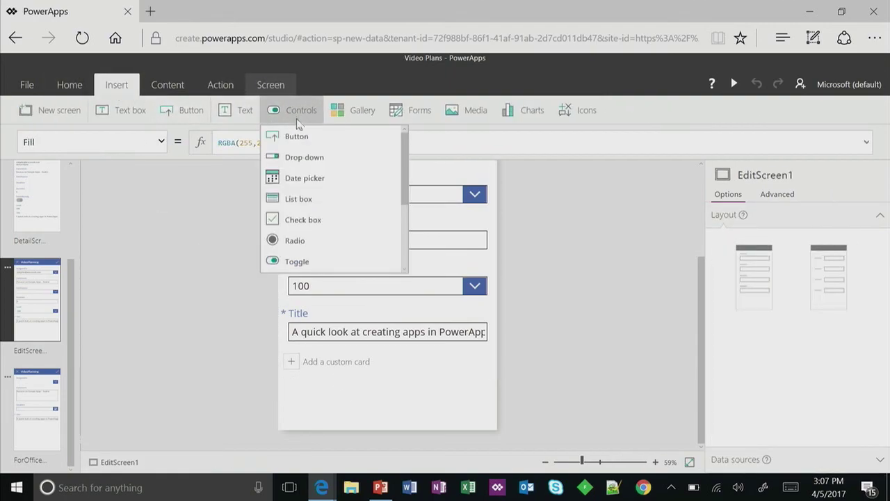
left_click(300, 136)
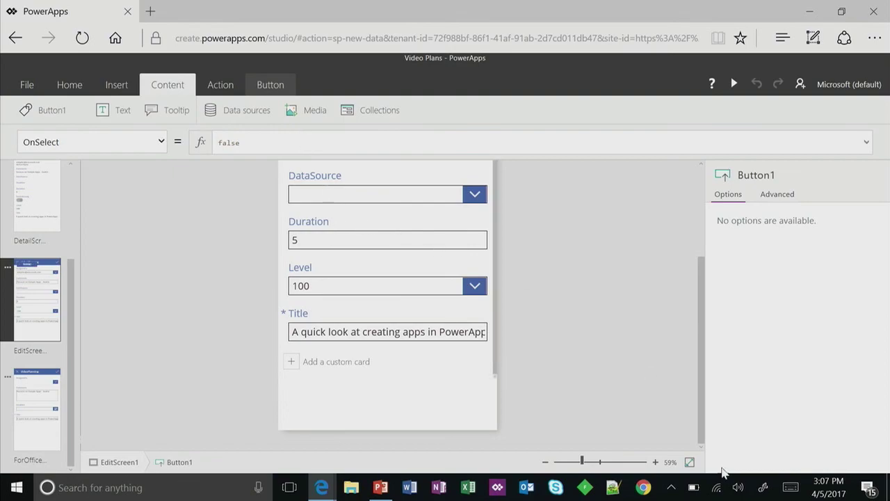
left_click(689, 462)
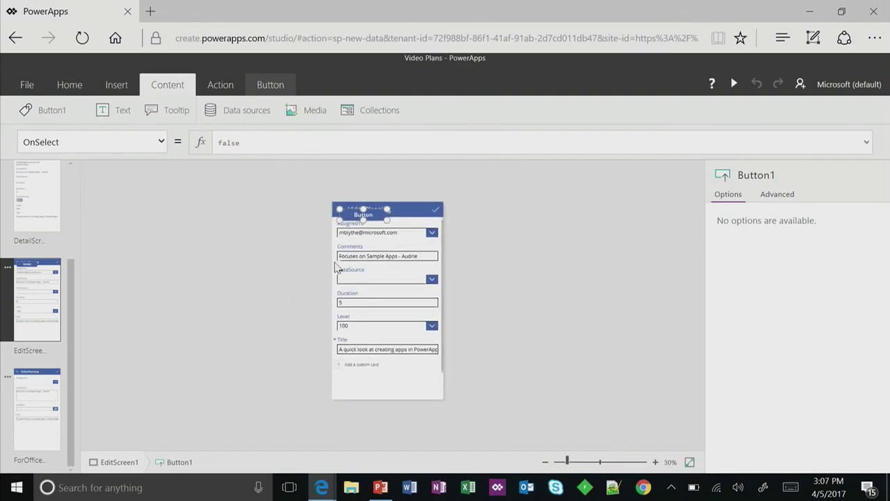
left_click_drag(375, 219, 392, 390)
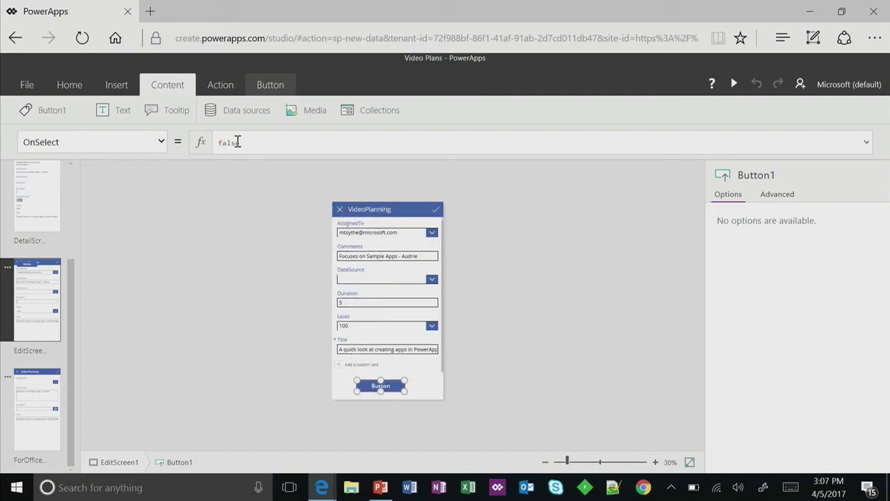
- Change the button's Text property from "Button" to "Office Use"
left_click(161, 142)
scroll(146, 258, "down", 5)
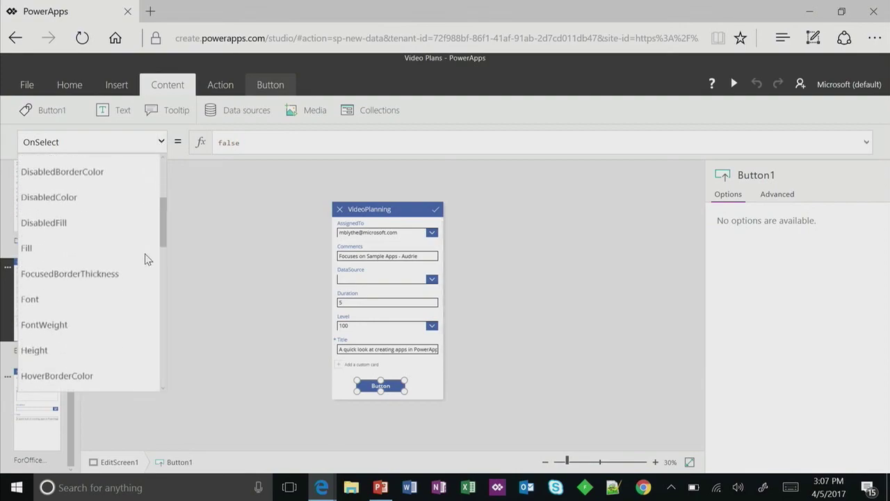
scroll(146, 258, "down", 7)
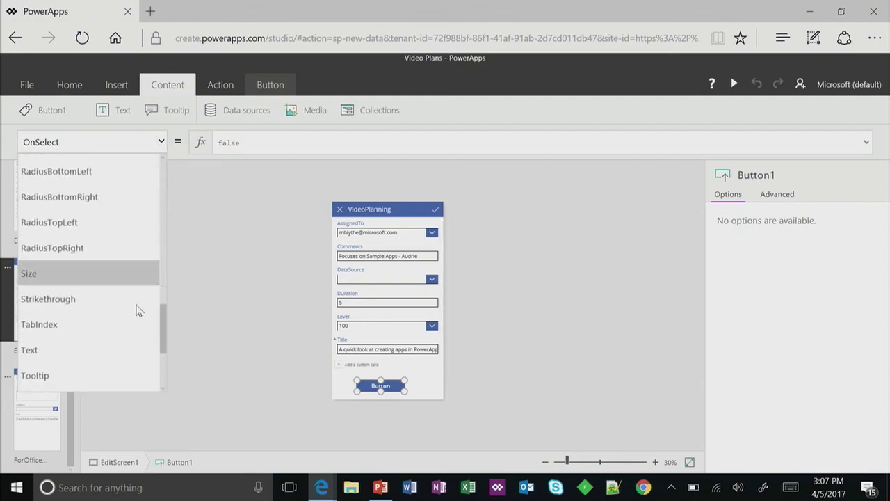
left_click(116, 349)
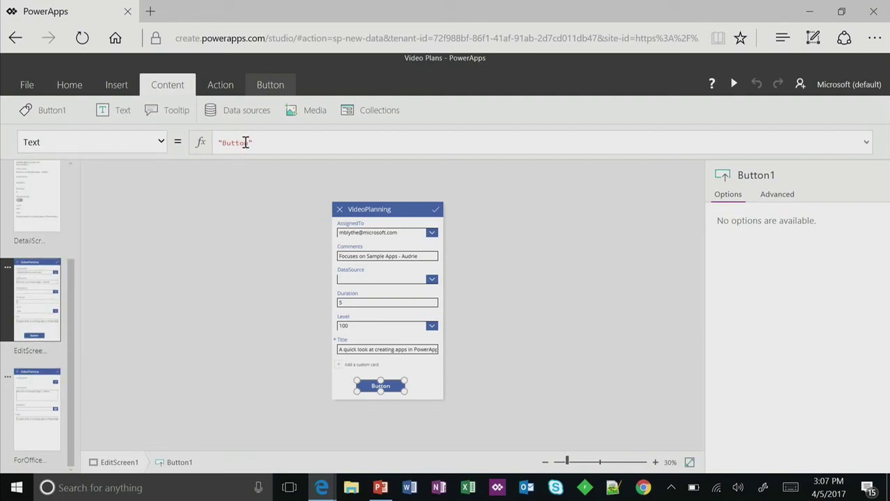
double_click(245, 142)
type("Office Use")
- Make the Office Use button navigate to ForOfficeUse with a ScreenTransition.Fade transition
left_click(232, 89)
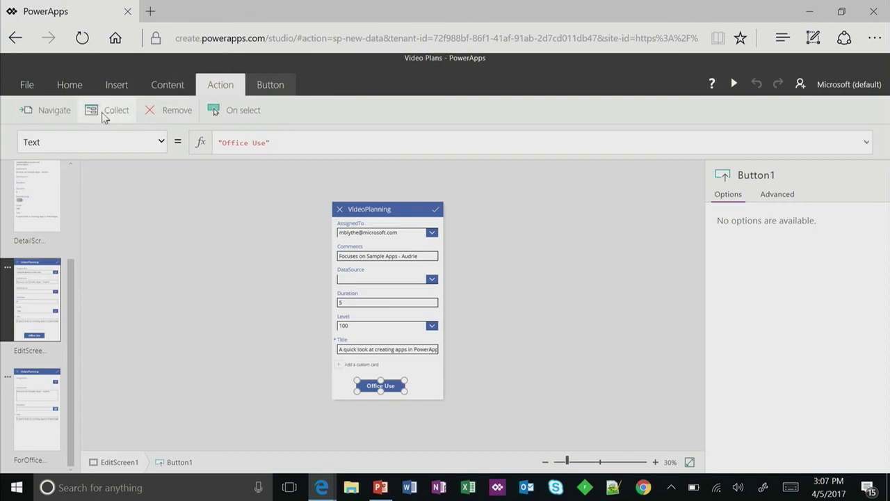
left_click(64, 117)
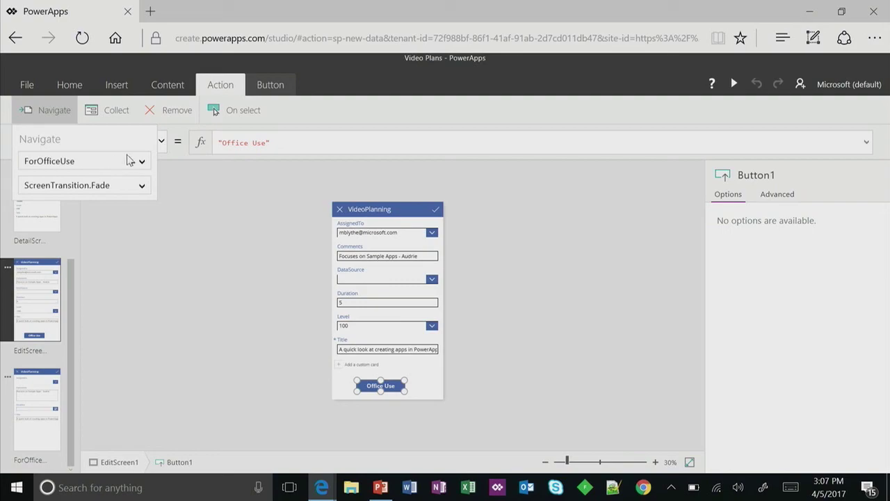
left_click(56, 117)
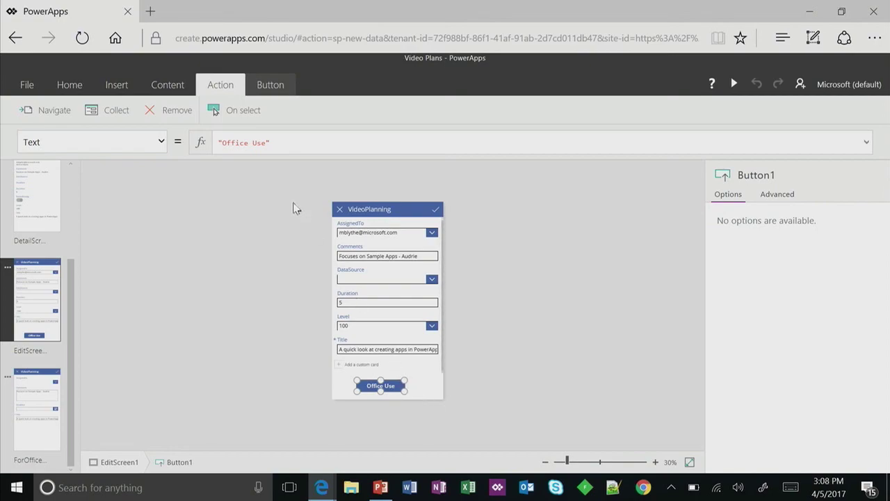
left_click(161, 149)
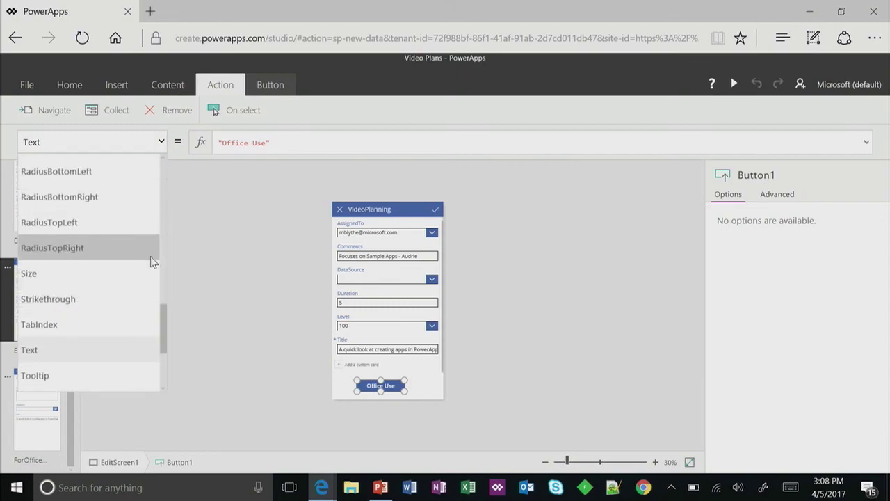
- Set Button1's Visible formula to If(User().FullName = "<specific user's full name>", true)
scroll(148, 258, "down", 3)
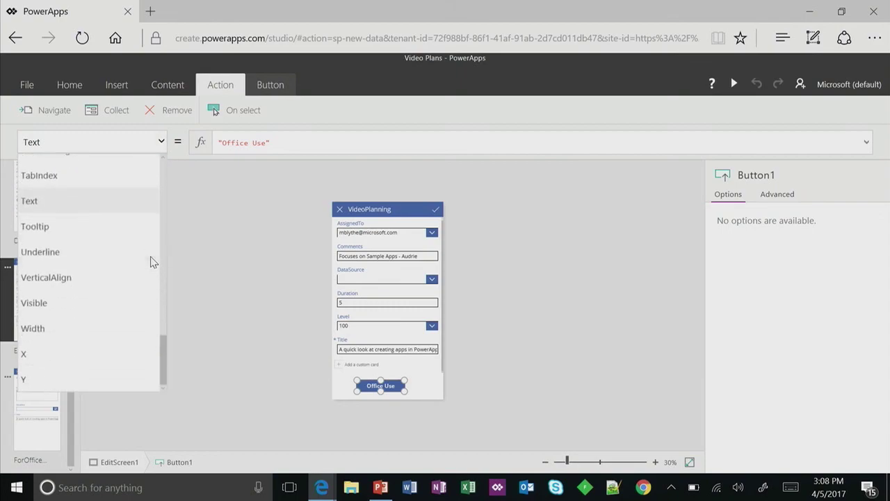
left_click(134, 301)
left_click(268, 139)
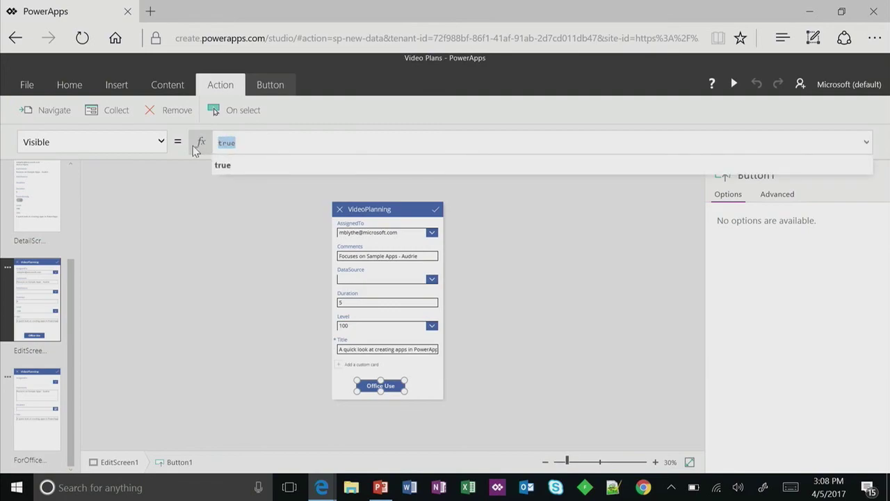
type("If(")
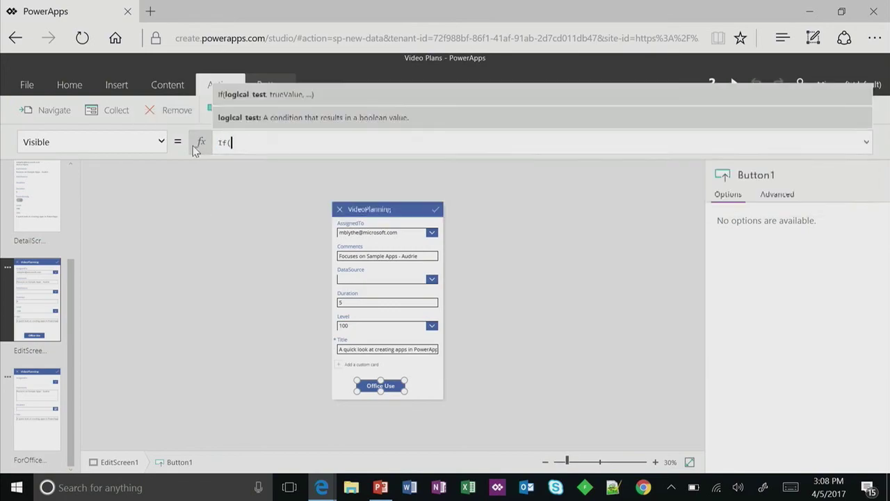
type("User.")
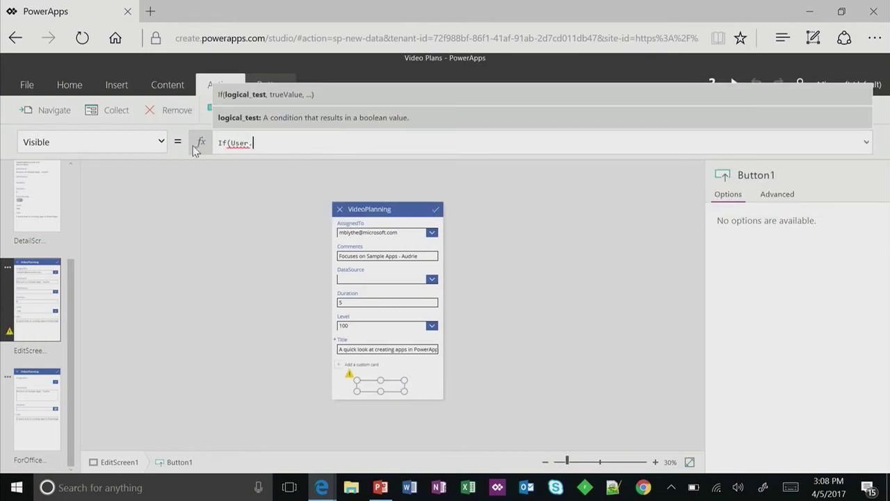
key("BackSpace")
type("().")
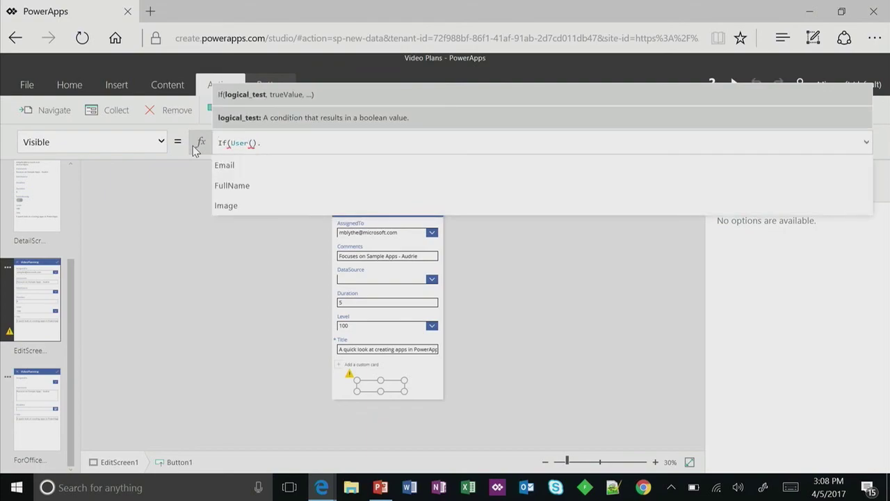
type("FullName ")
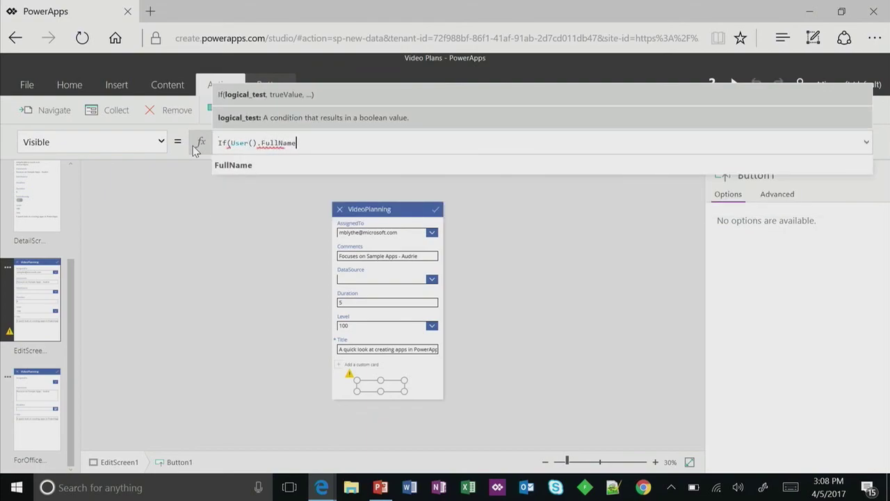
type("= ")
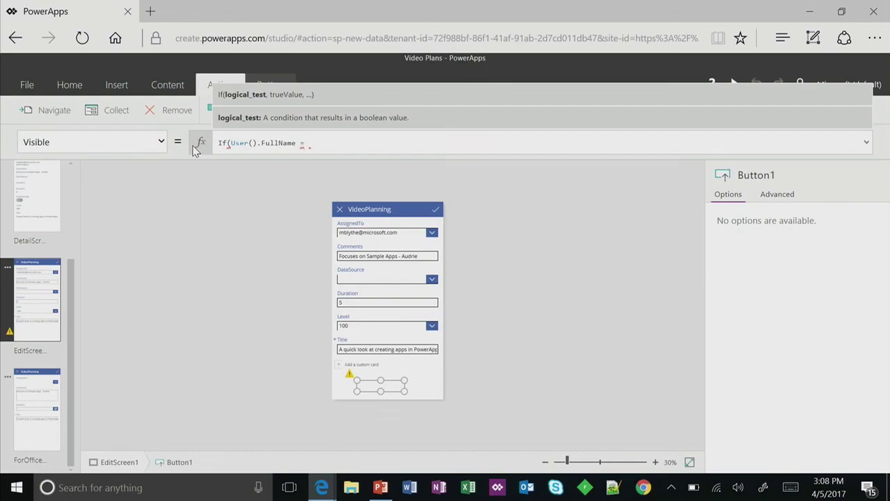
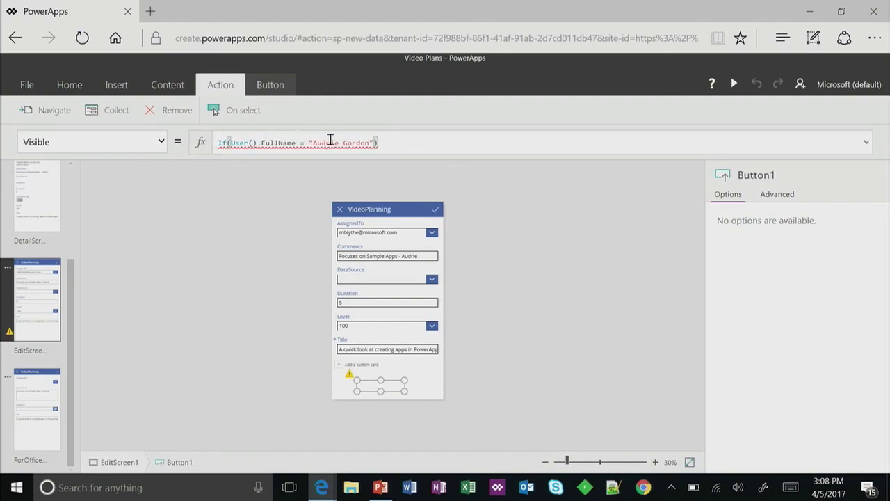
mouse_move(334, 144)
key("Left")
key("Left")
key("Left")
key("Left")
key("Left")
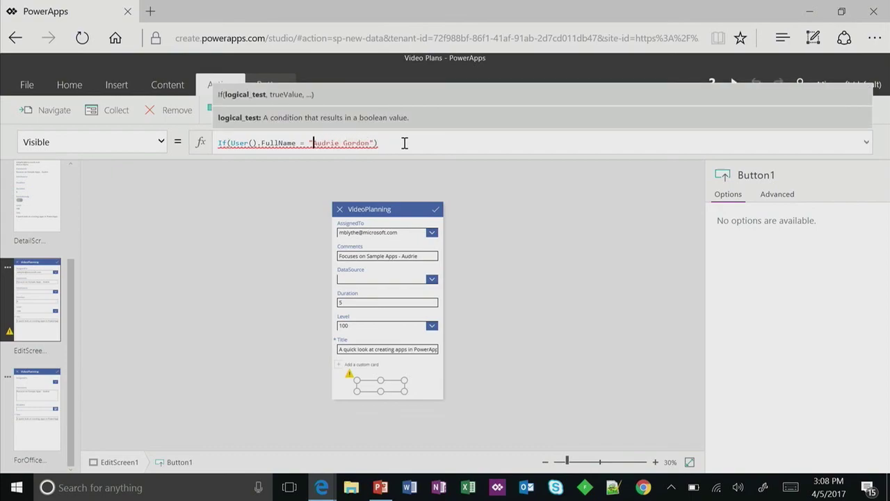
key("Left")
key("Left")
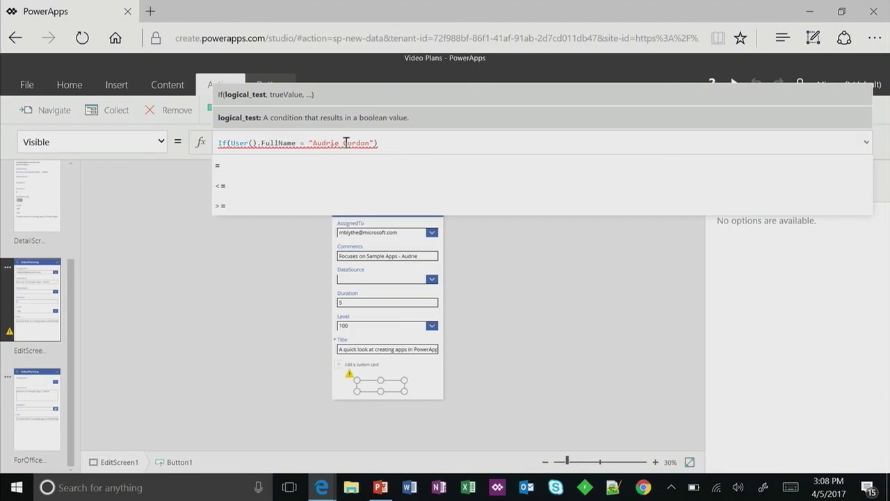
left_click(374, 142)
type(", true)")
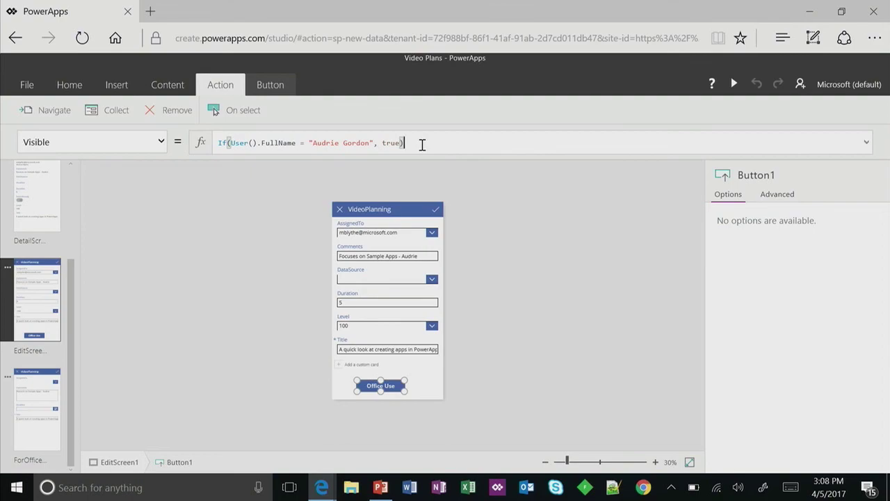
left_click(422, 144)
- Preview the app, then exit back to EditScreen1 in the editor
left_click(734, 84)
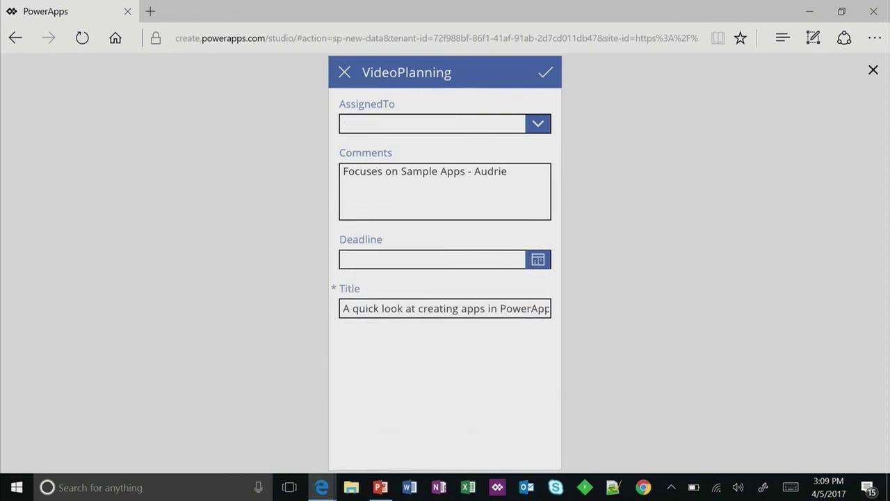
key("Escape")
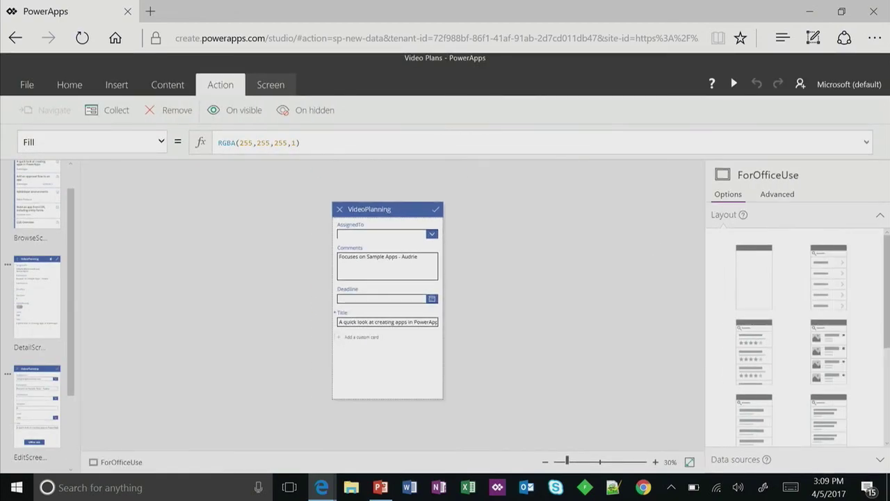
left_click(37, 297)
left_click(37, 407)
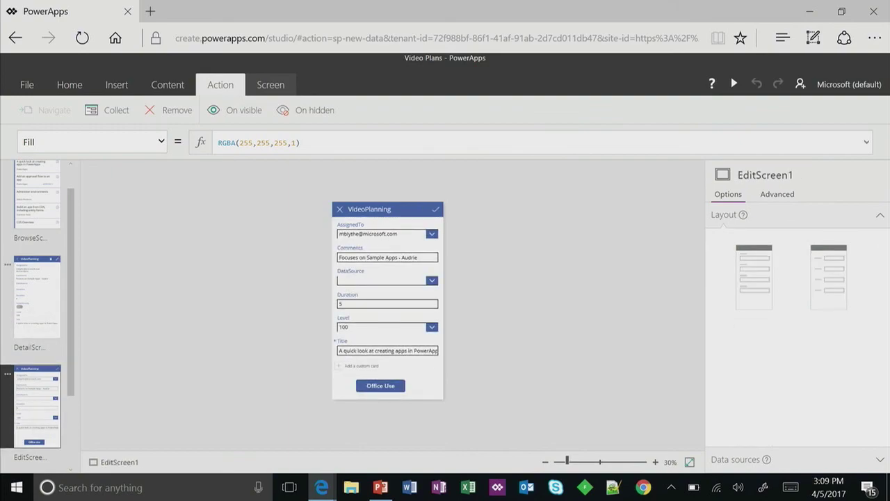
- Replace the surname in the Office Use button's Visible formula with another user's, then preview again
left_click(381, 386)
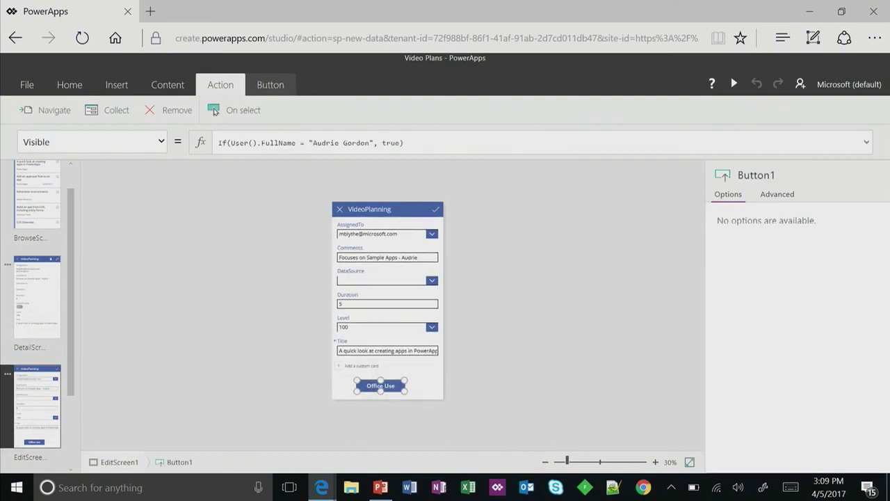
left_click(370, 143)
key("BackSpace")
key("BackSpace")
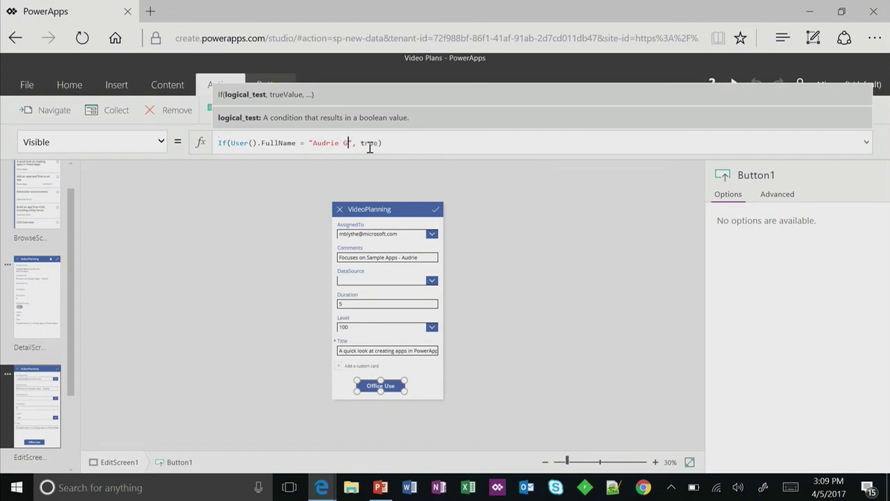
key("BackSpace")
type("Jones")
left_click(515, 217)
left_click(734, 84)
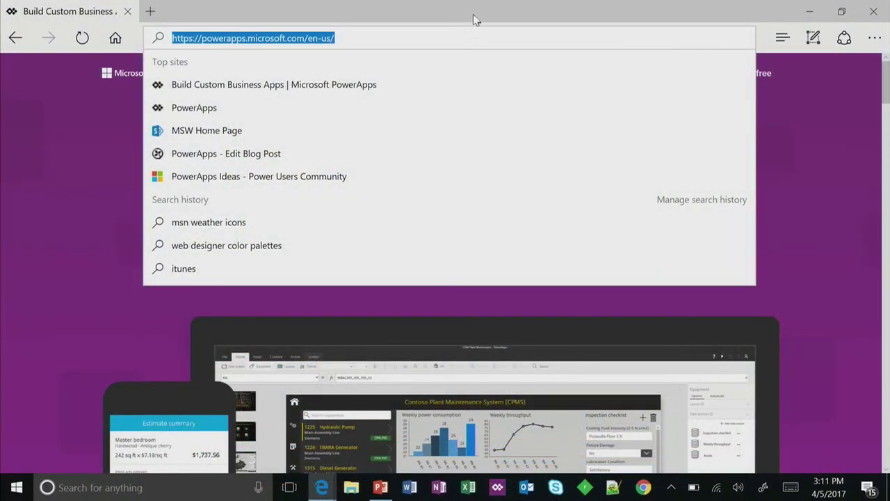
- Open the Guided learning page from the Learn menu on the PowerApps website
left_click(798, 171)
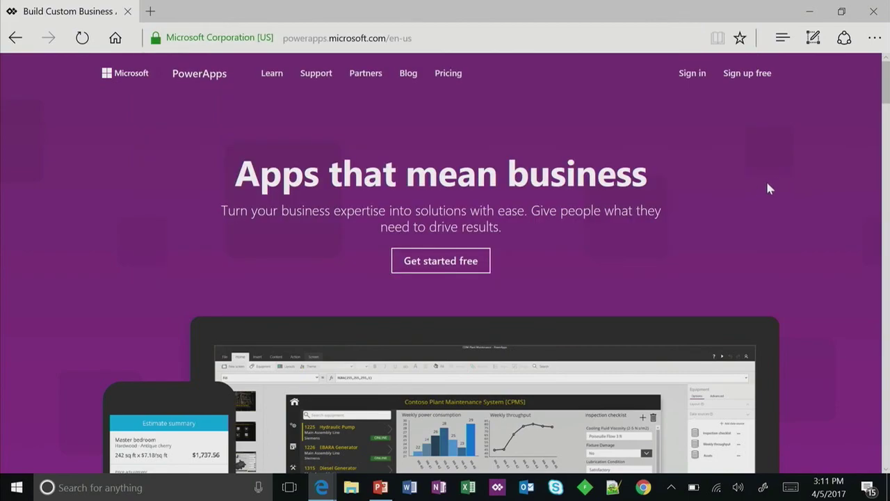
scroll(766, 184, "down", 10)
scroll(758, 186, "down", 8)
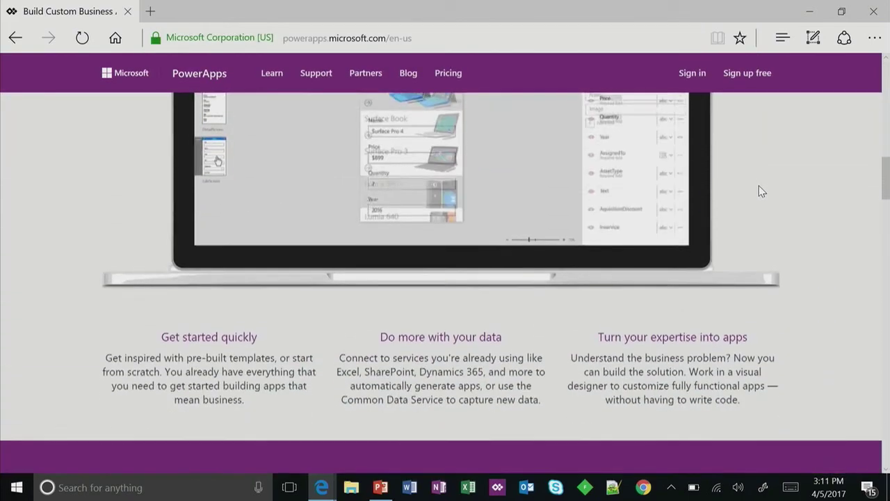
scroll(760, 189, "up", 15)
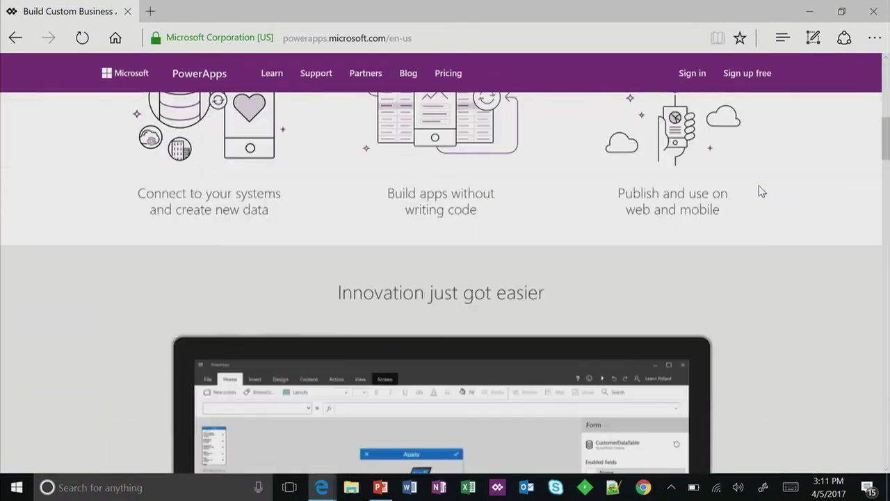
mouse_move(274, 77)
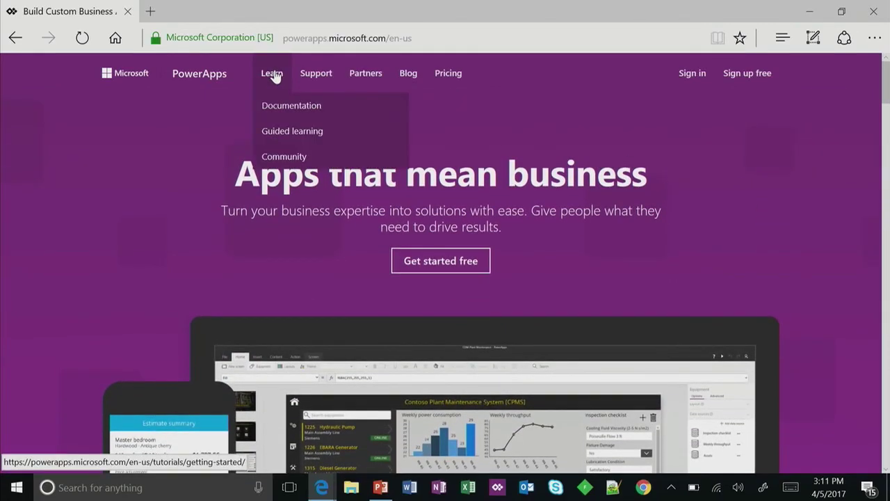
left_click(288, 133)
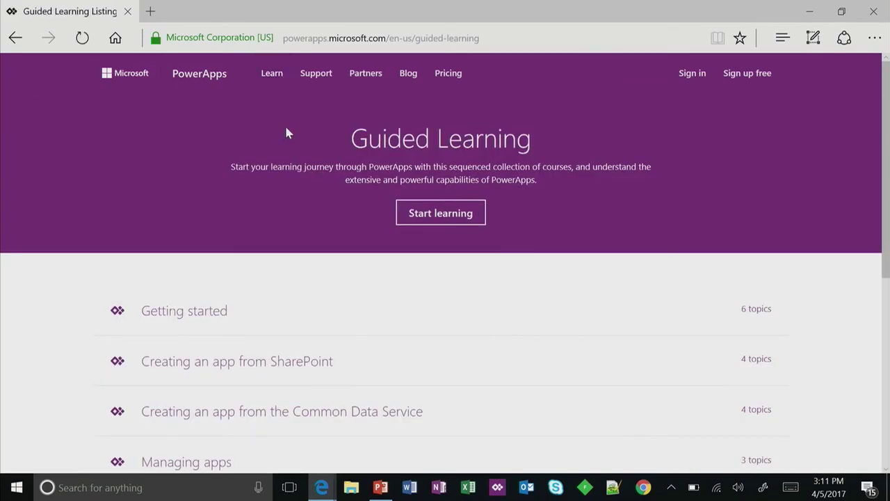
- Expand 'Creating an app from SharePoint' and open the 'Generate an app (SharePoint list)' lesson
left_click(276, 365)
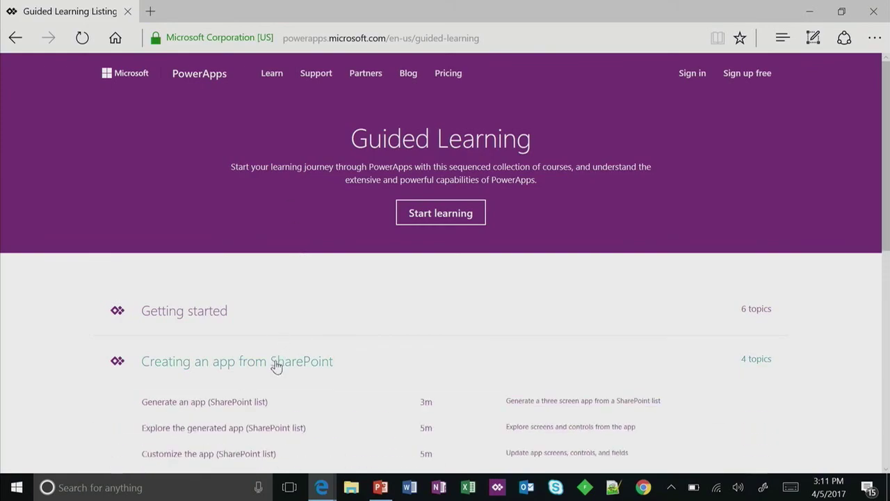
scroll(276, 365, "down", 3)
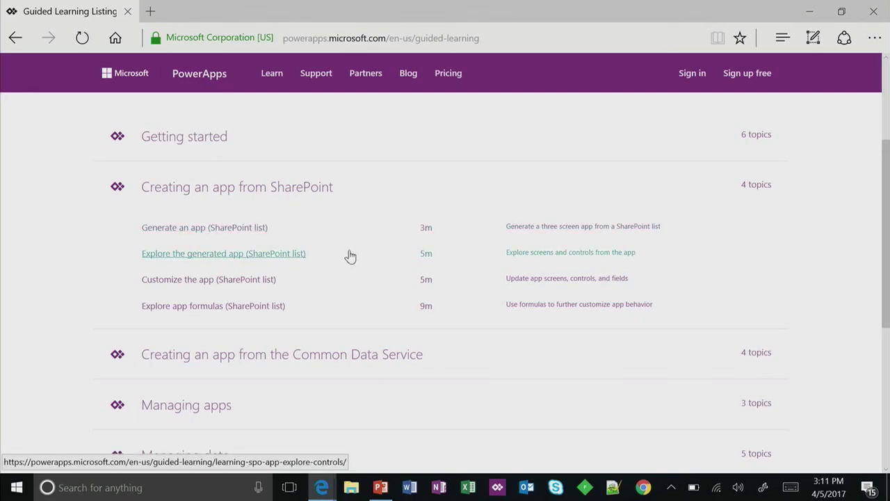
left_click(270, 230)
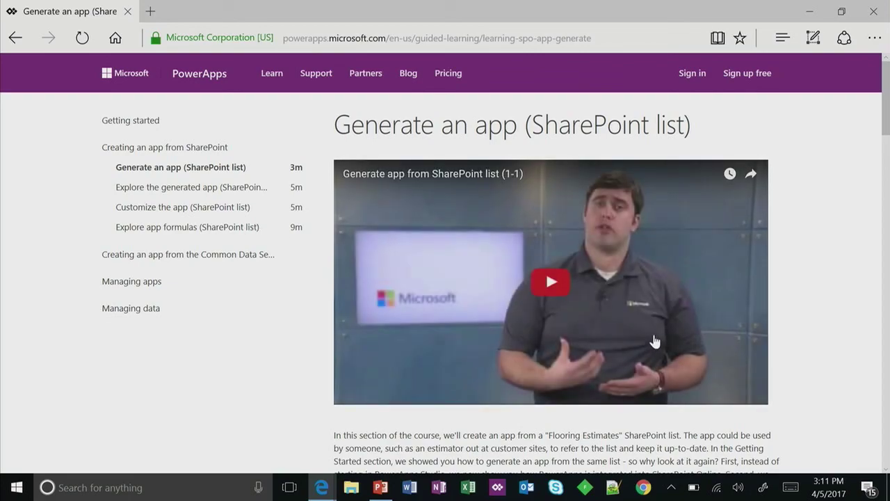
right_click(324, 318)
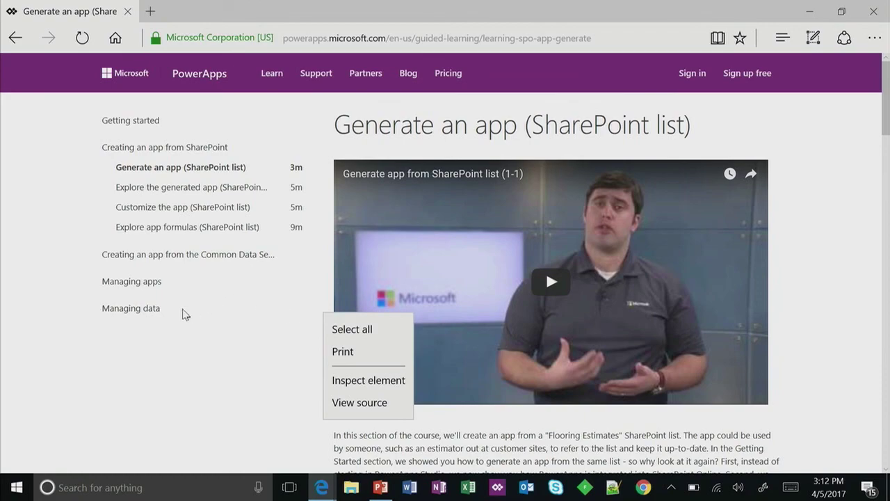
left_click(217, 352)
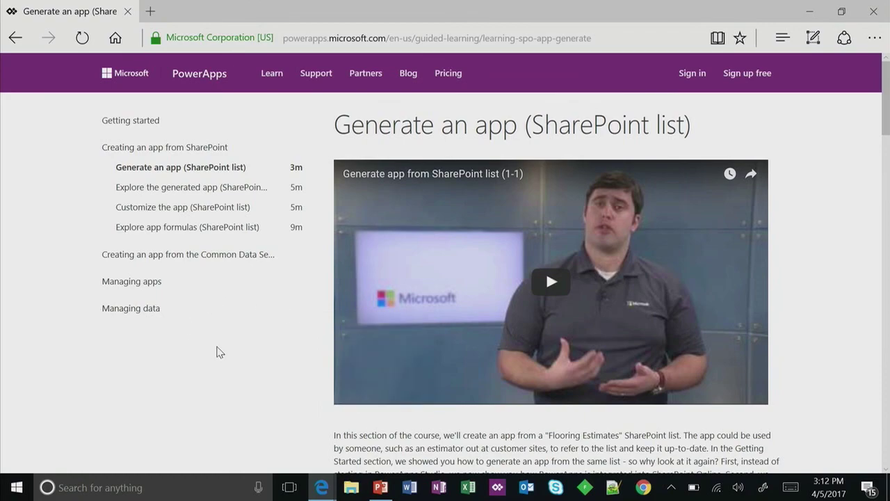
scroll(217, 351, "down", 1)
- Open the PowerApps Community site from the Learn menu and zoom the page in two steps
mouse_move(283, 71)
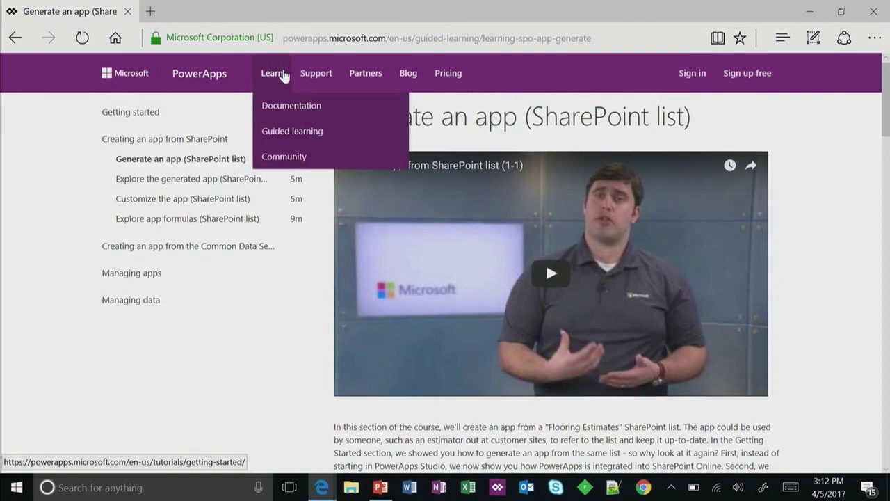
left_click(289, 156)
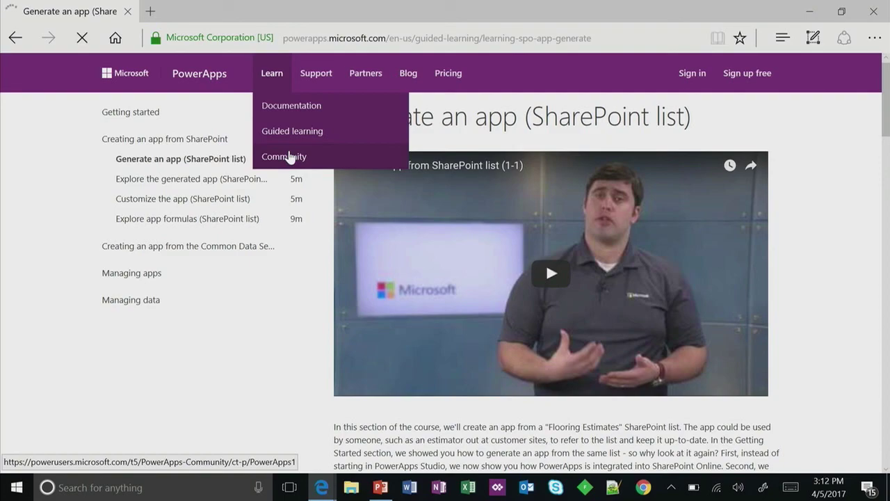
scroll(357, 302, "down", 5)
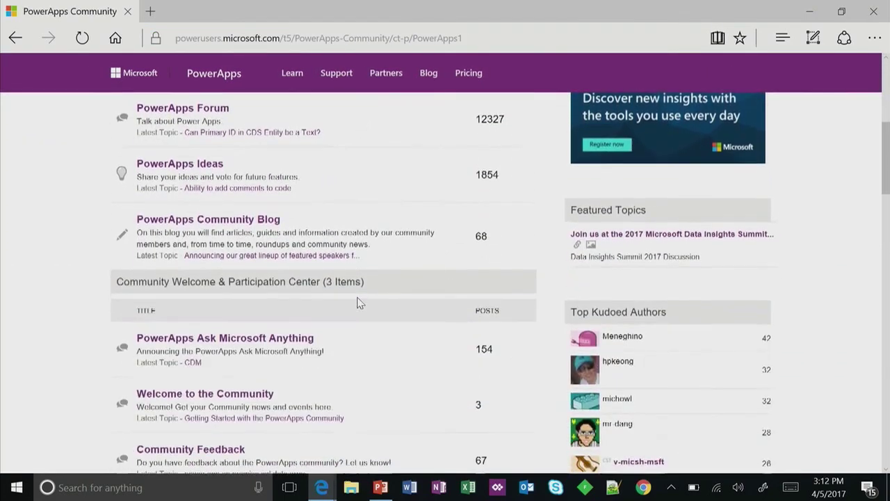
scroll(358, 302, "up", 2)
key("ctrl+plus")
key("ctrl+plus")
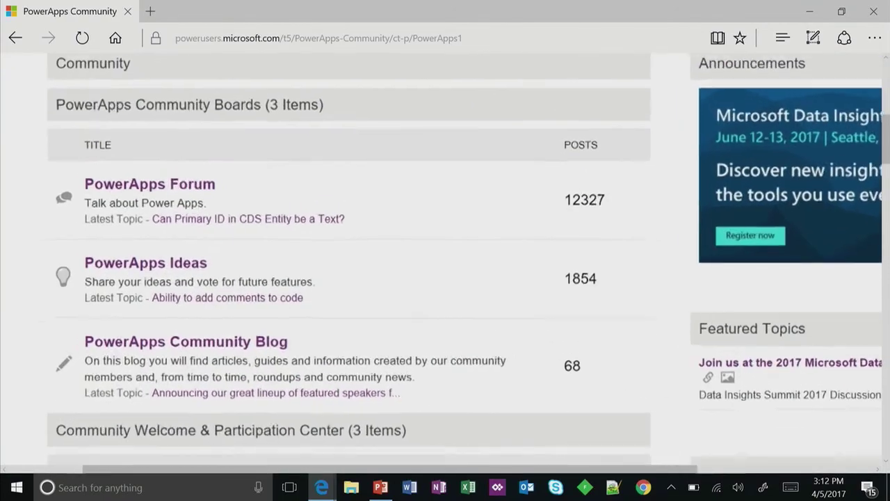
key("ctrl+plus")
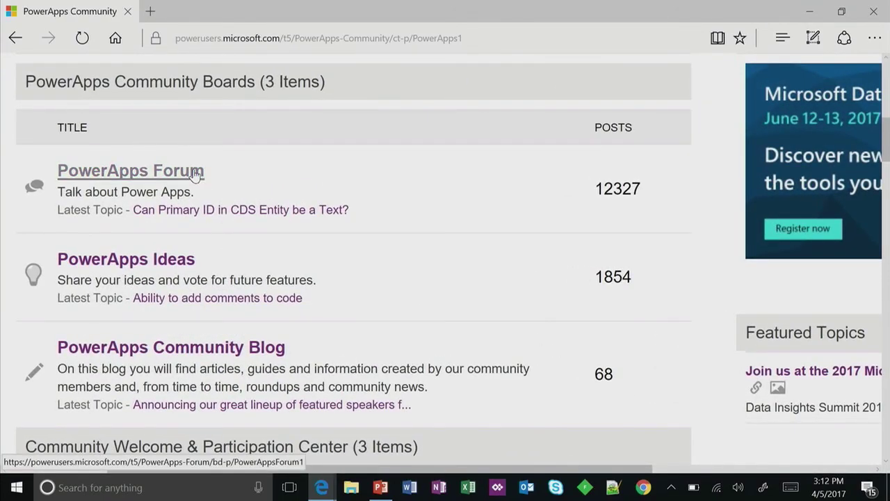